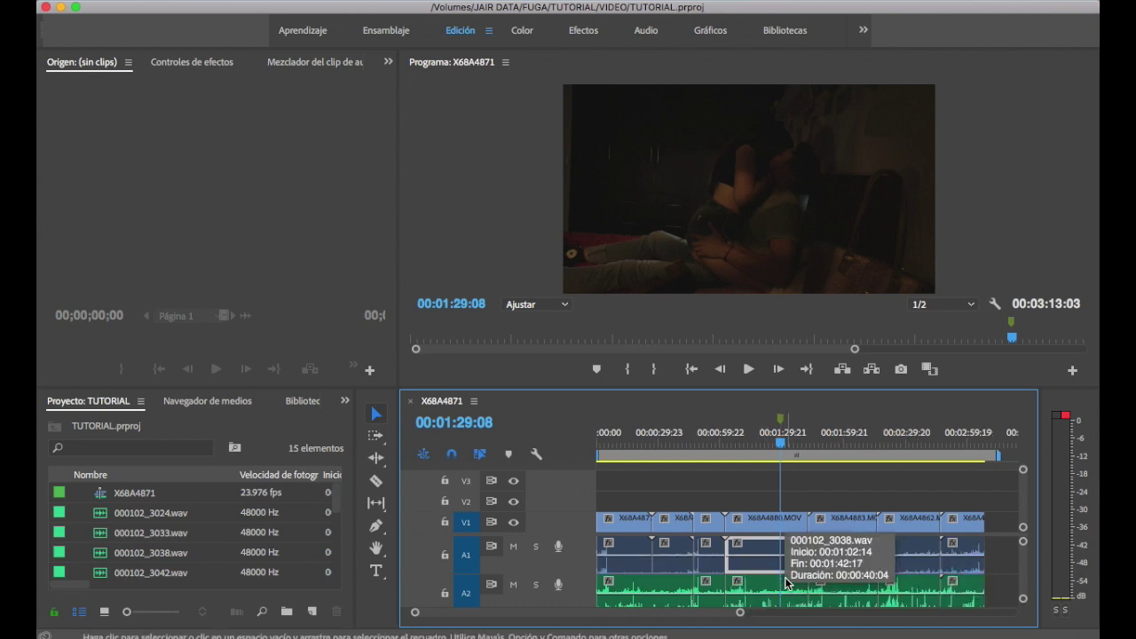
- Scroll through the timeline and look at the export options, closing them without exporting
scroll(784, 577, "down", 3)
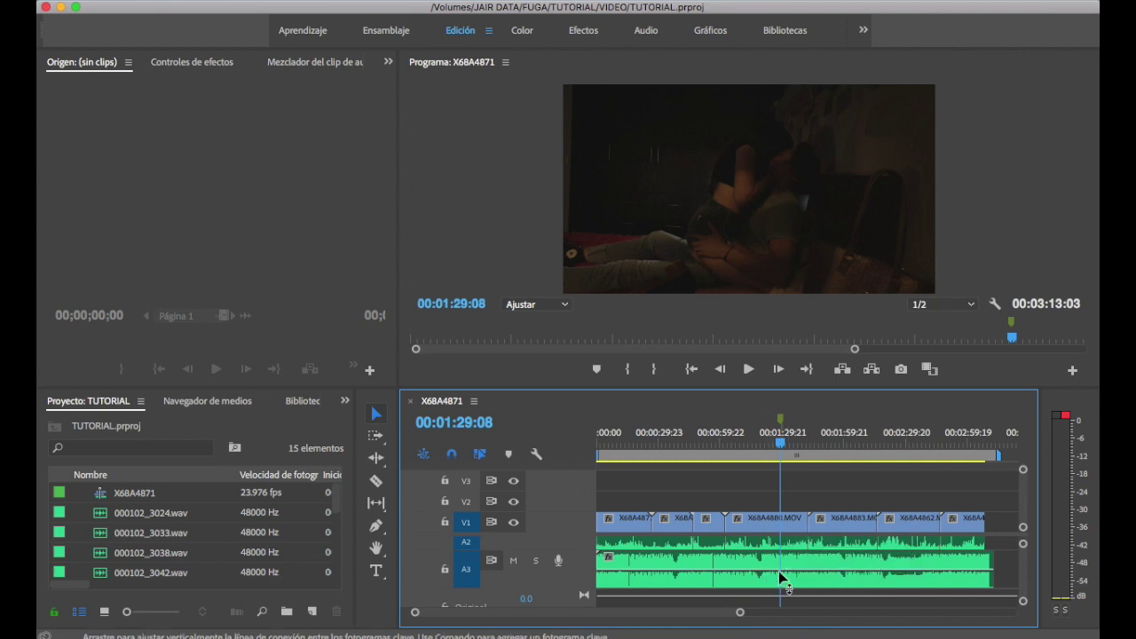
scroll(778, 571, "up", 3)
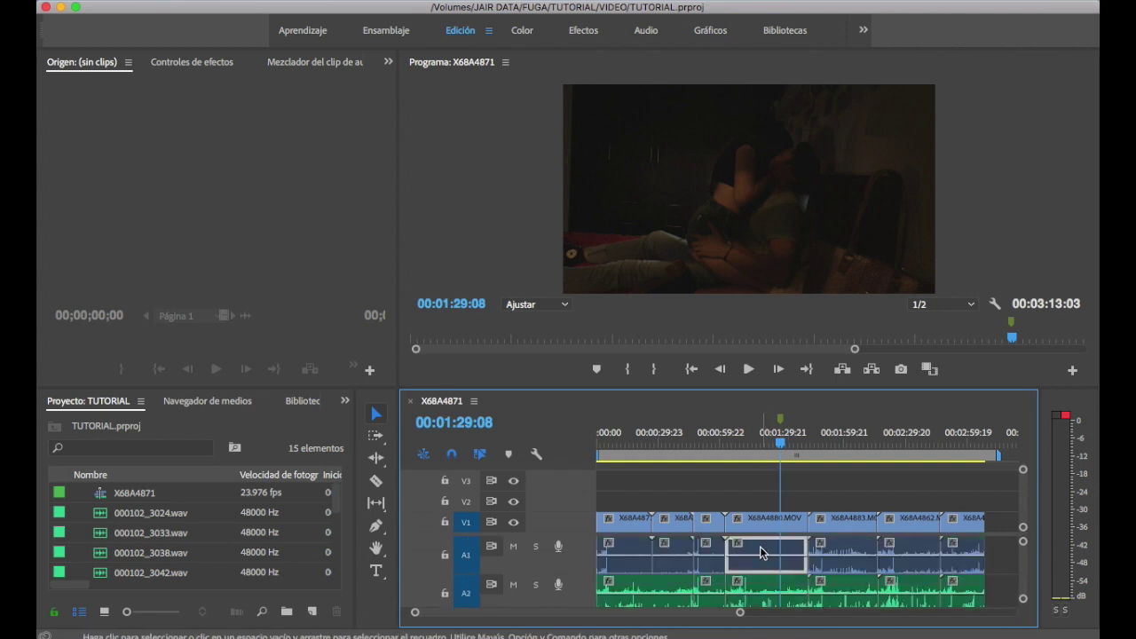
scroll(763, 568, "down", 3)
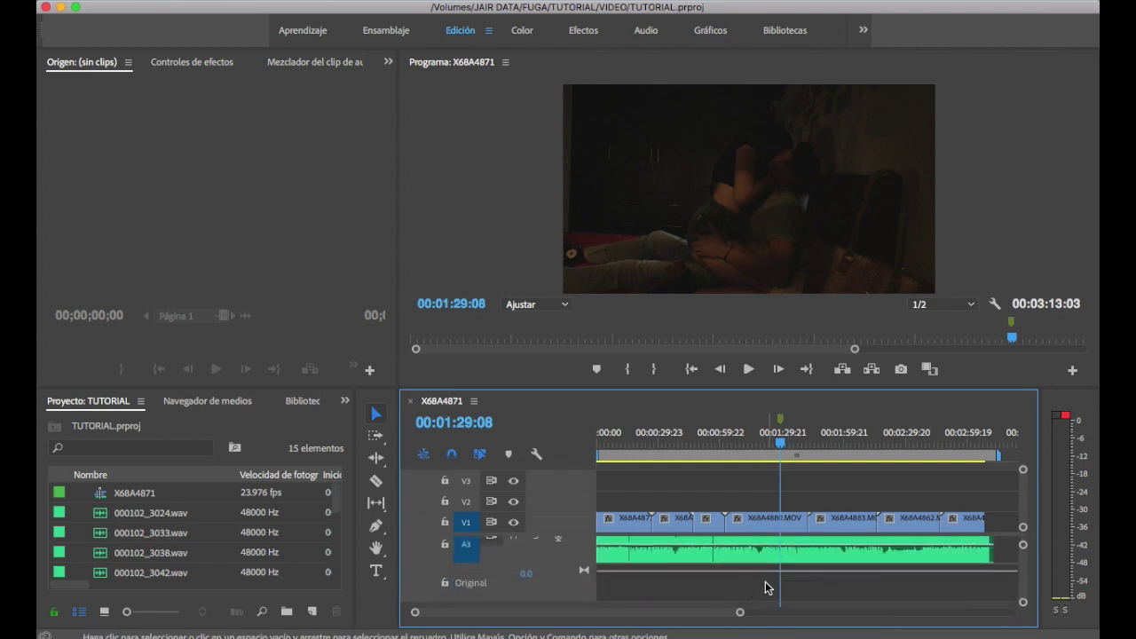
scroll(797, 590, "up", 3)
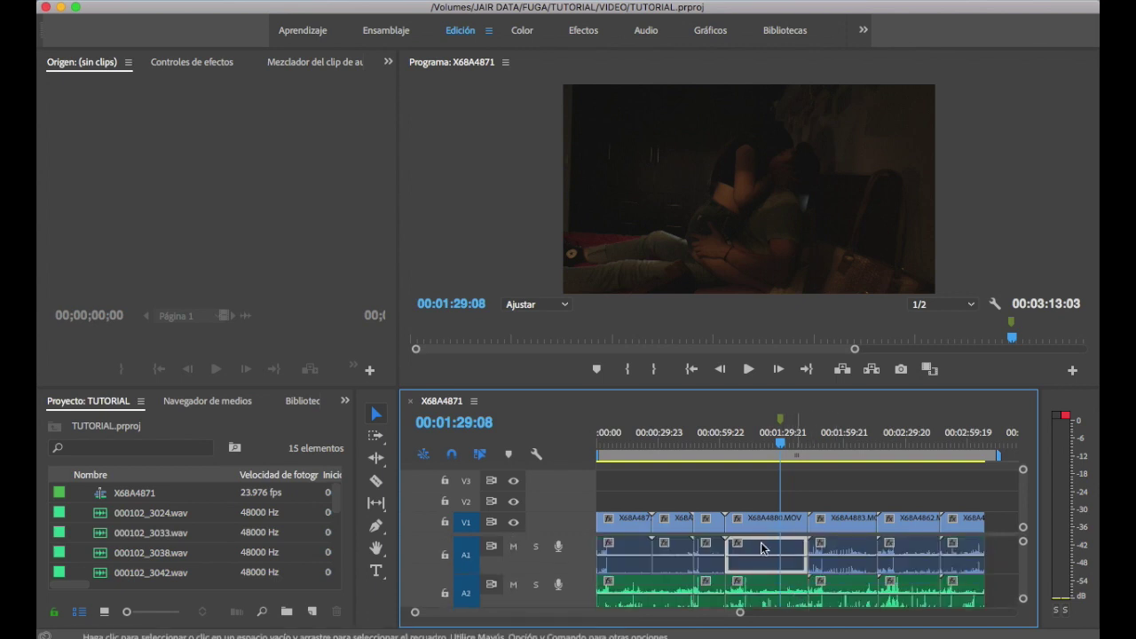
scroll(783, 582, "down", 3)
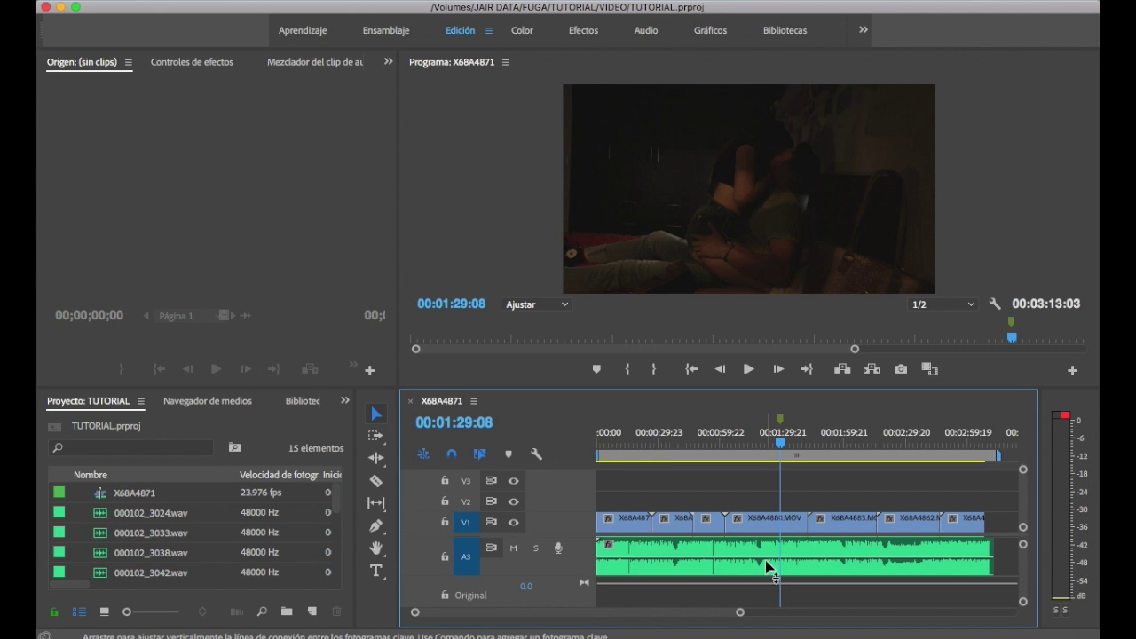
scroll(765, 560, "up", 3)
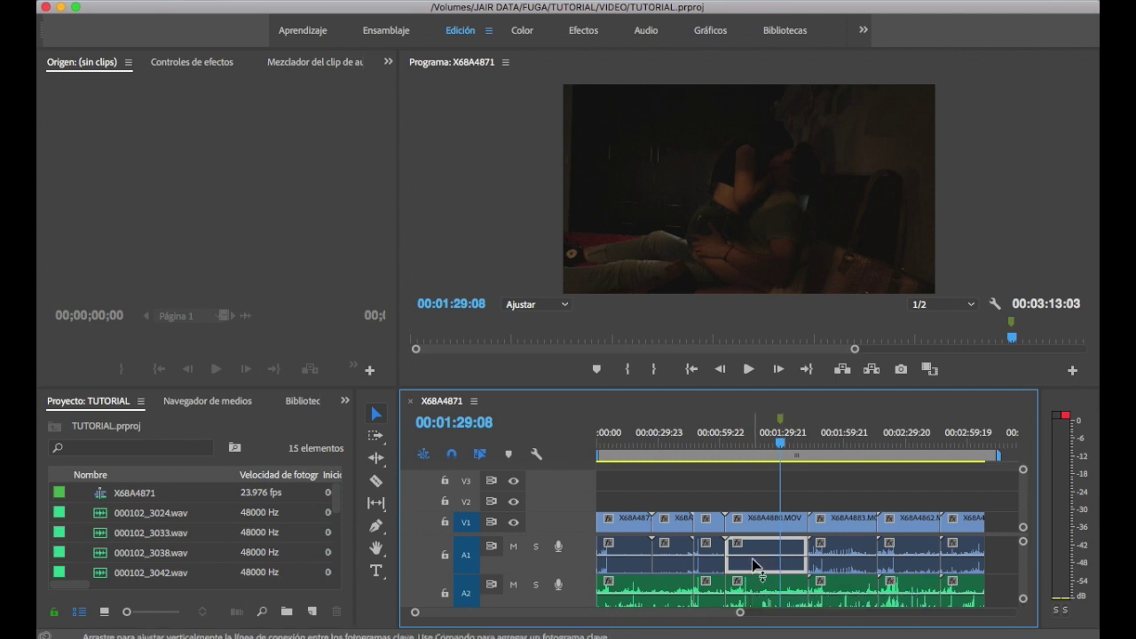
mouse_move(750, 564)
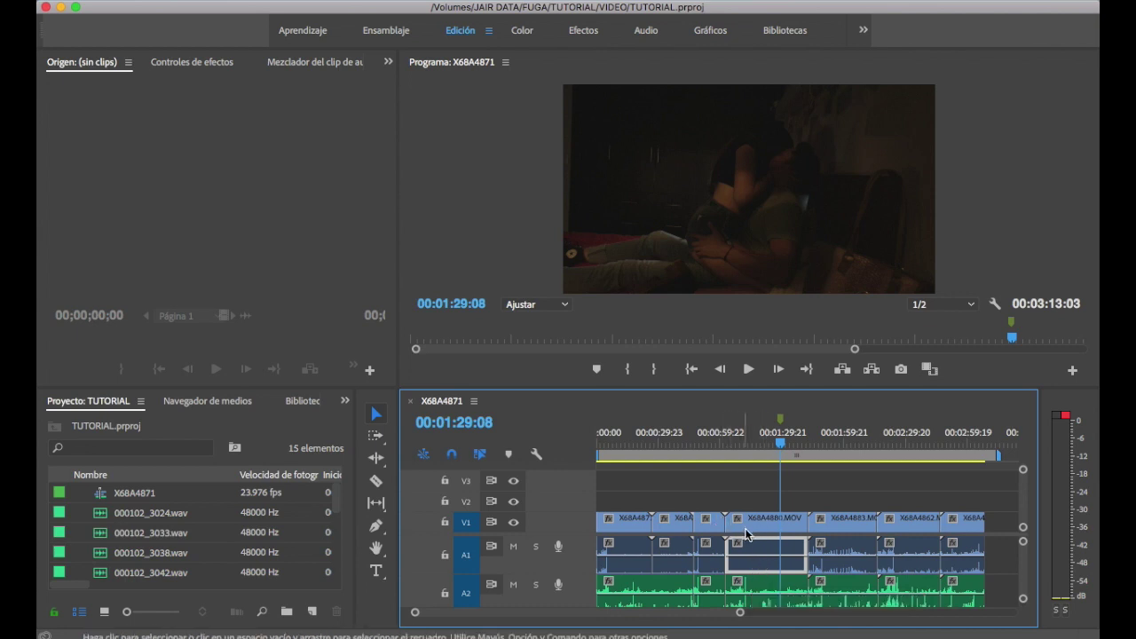
mouse_move(752, 530)
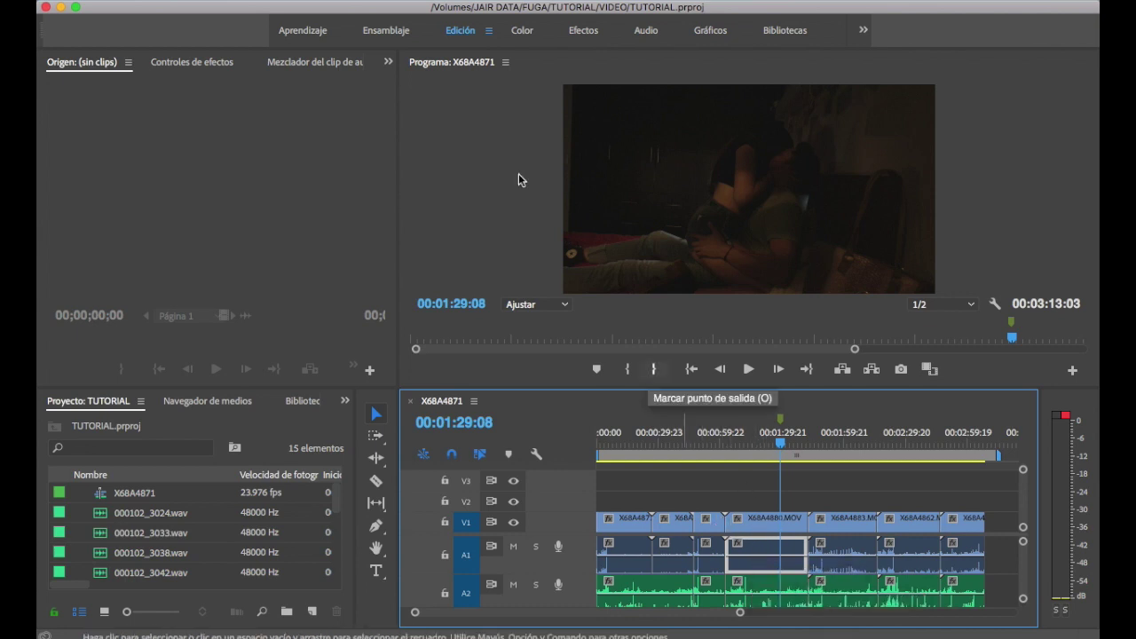
left_click(209, 1)
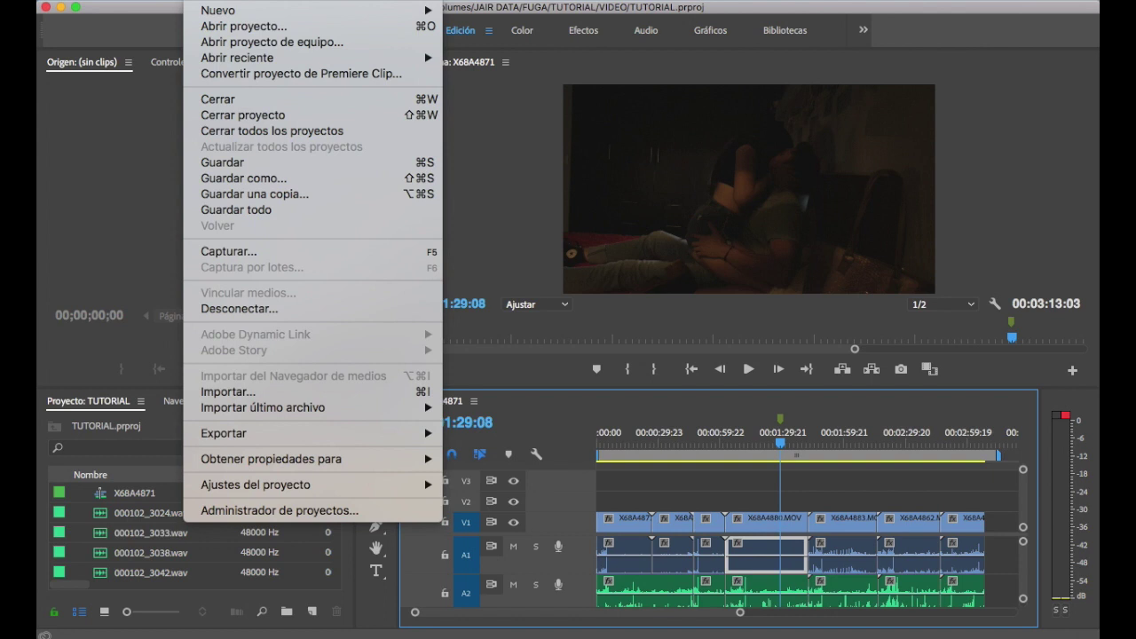
mouse_move(371, 440)
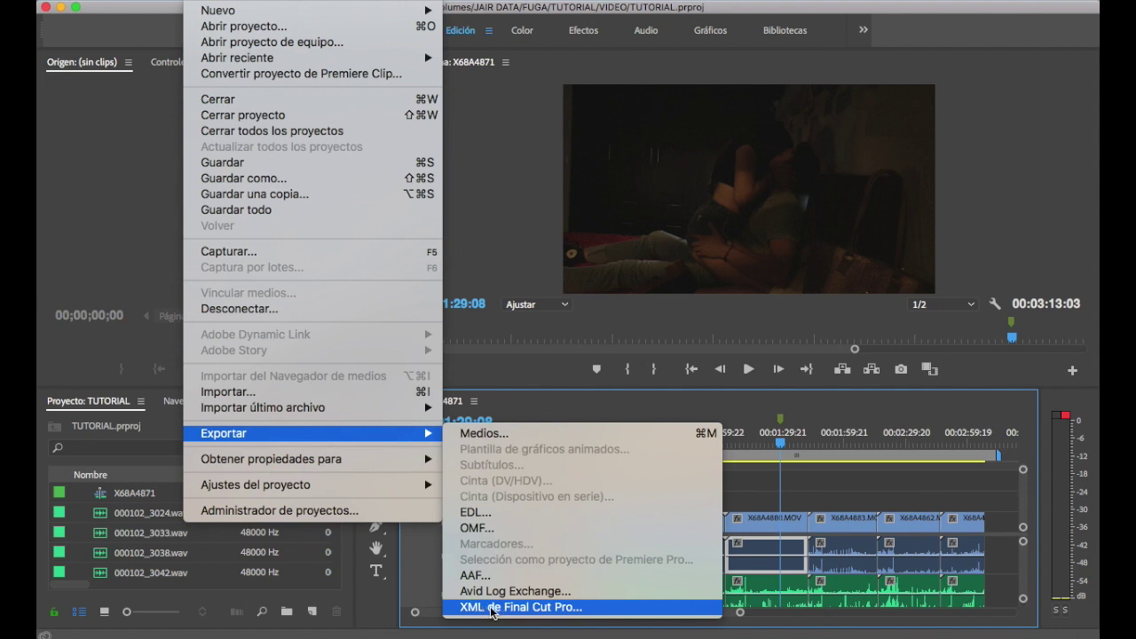
left_click(759, 575)
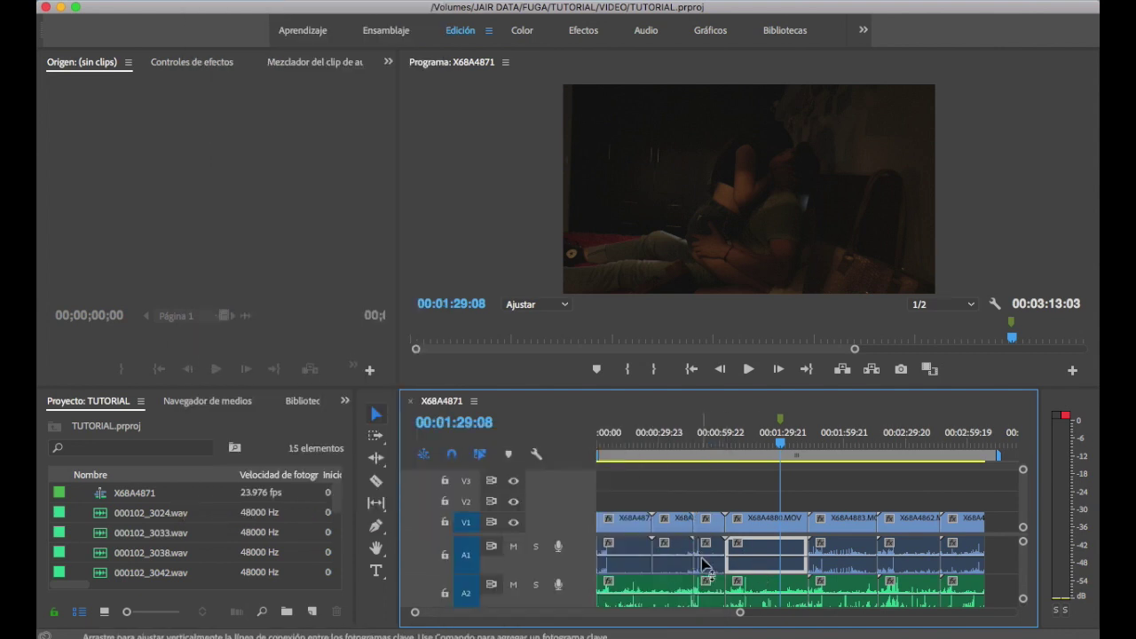
- Open the AAF export settings (48000 Hz, 24-bit, AIFF) from File > Export > AAF
left_click(212, 7)
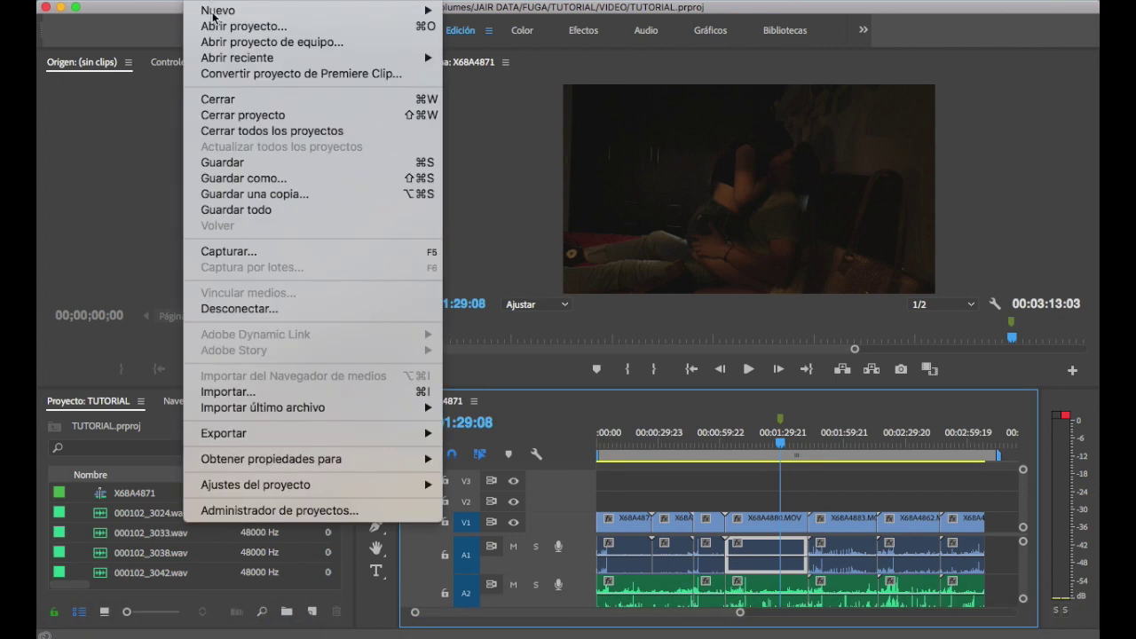
mouse_move(324, 436)
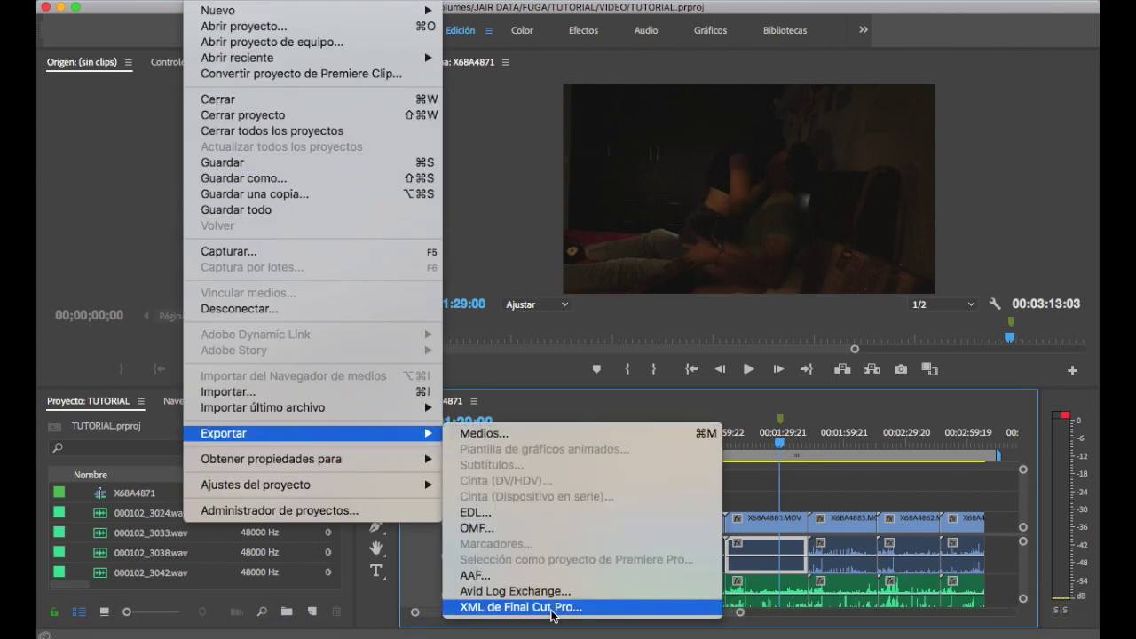
left_click(488, 578)
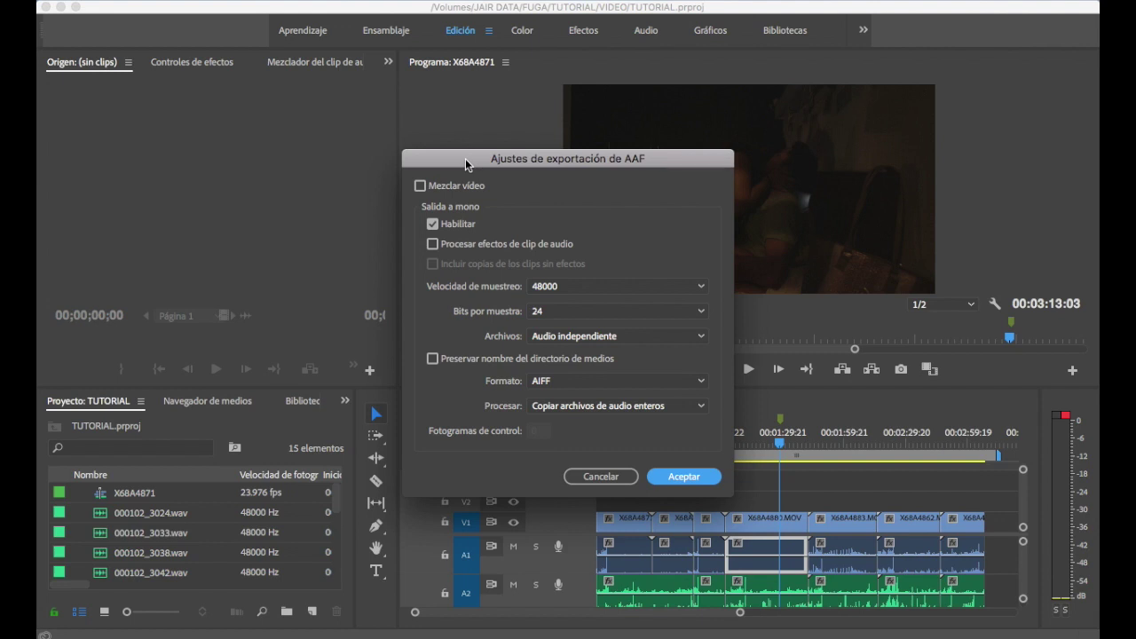
left_click(433, 245)
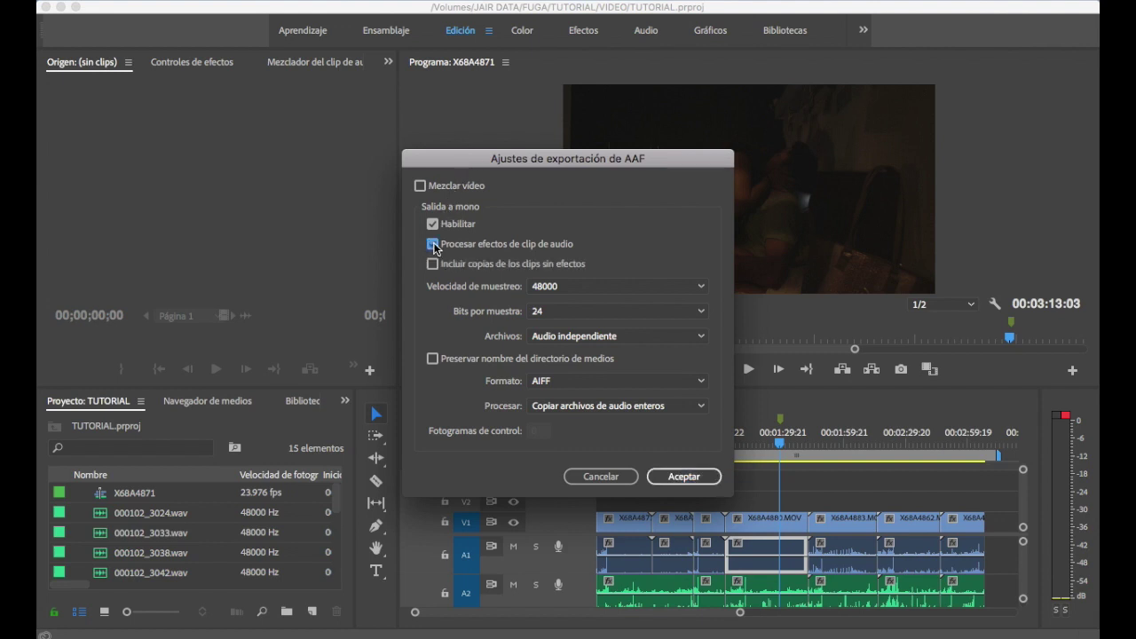
left_click(433, 246)
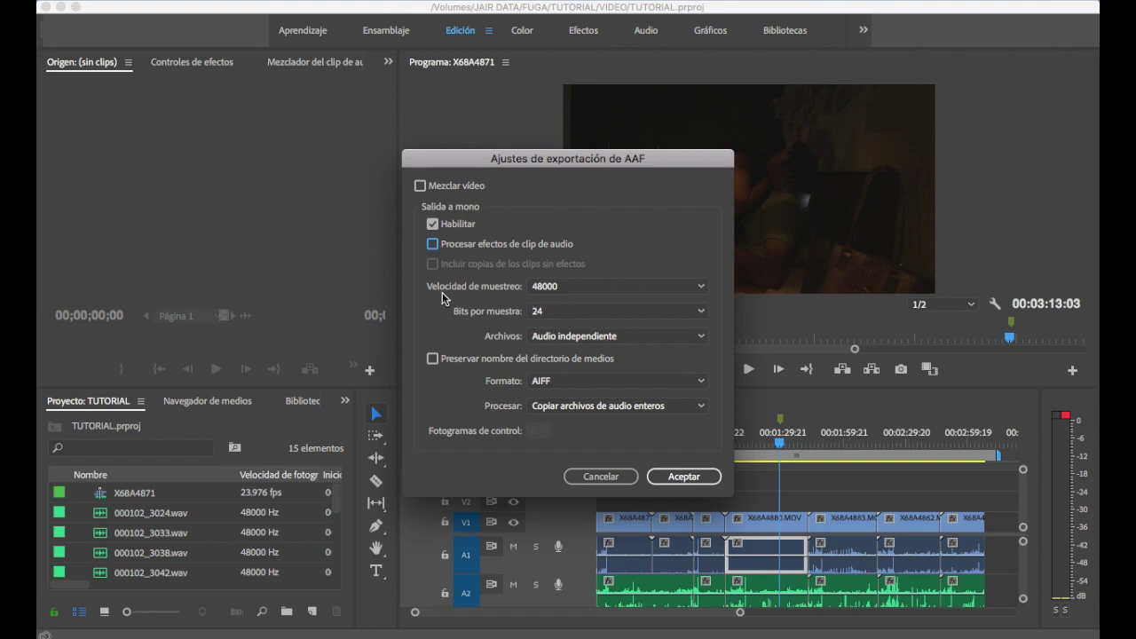
left_click(565, 342)
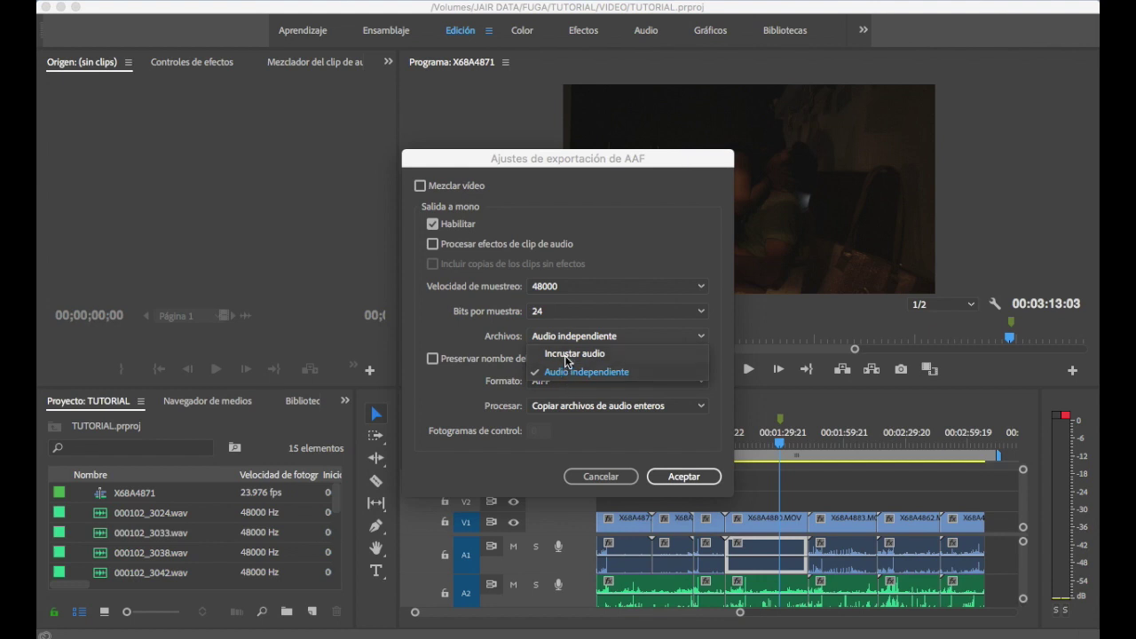
left_click(566, 367)
left_click(568, 338)
left_click(507, 340)
left_click(507, 340)
left_click(565, 349)
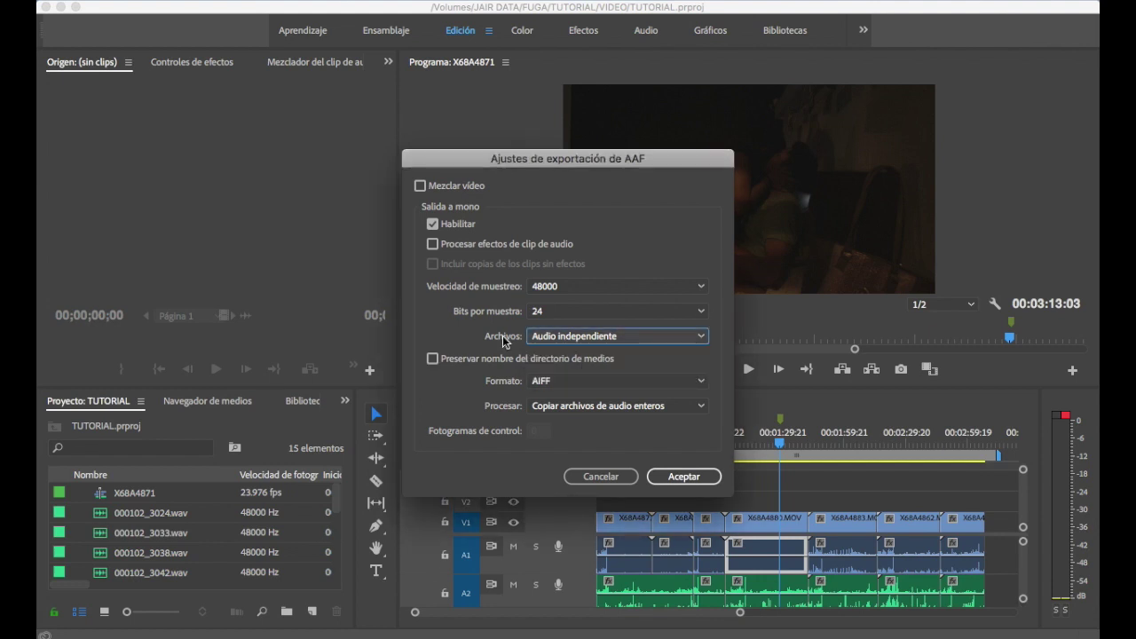
left_click(559, 343)
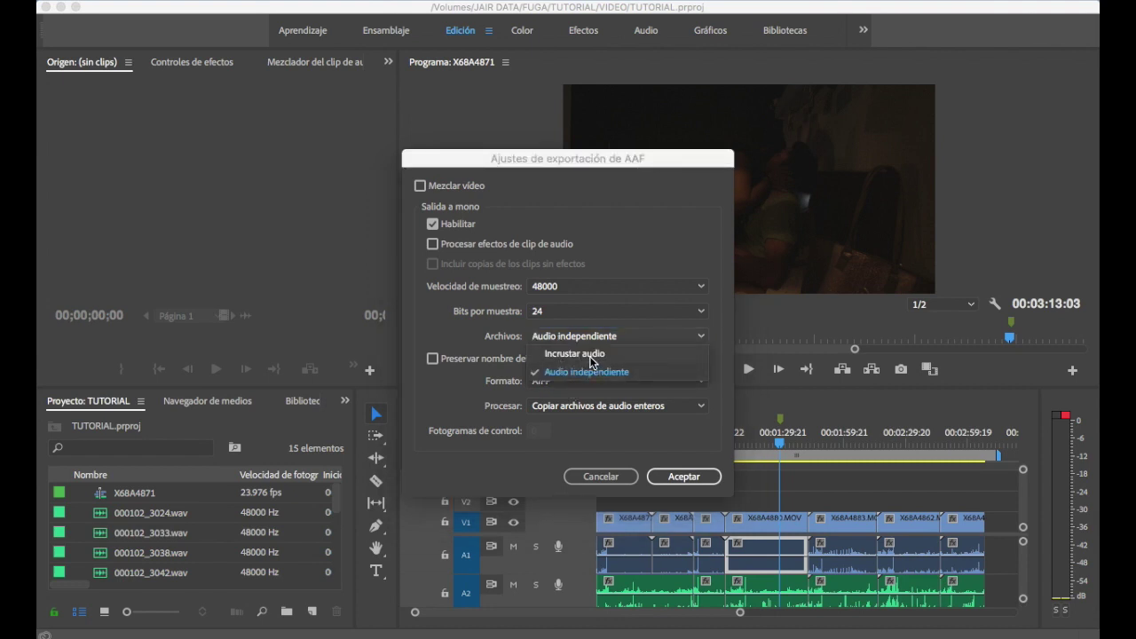
left_click(525, 345)
left_click(560, 345)
left_click(545, 343)
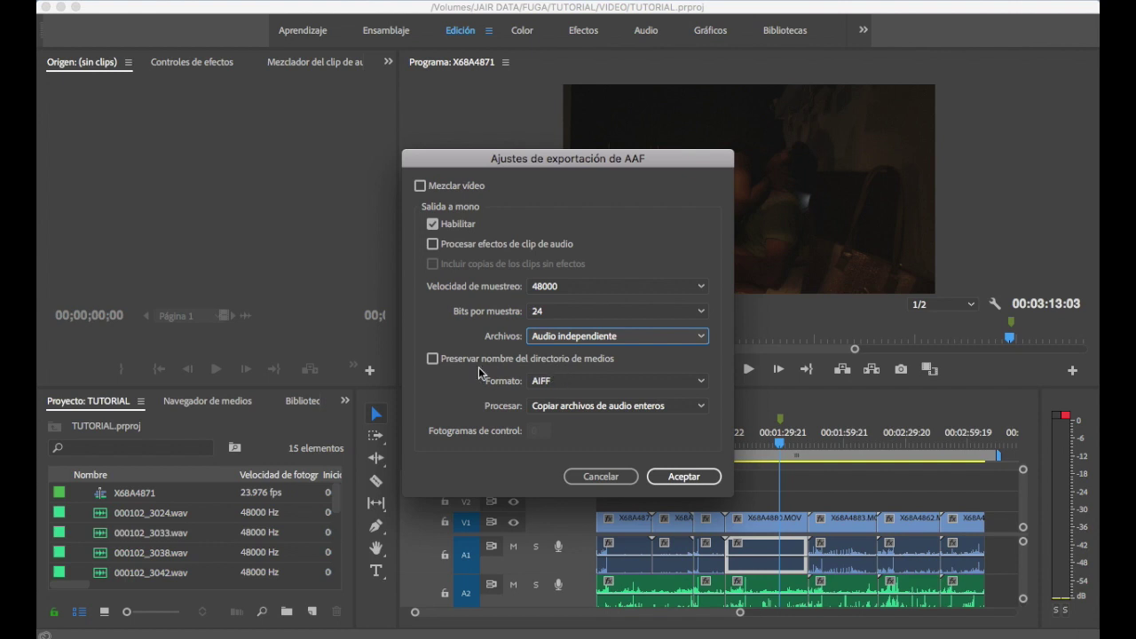
key("Tab")
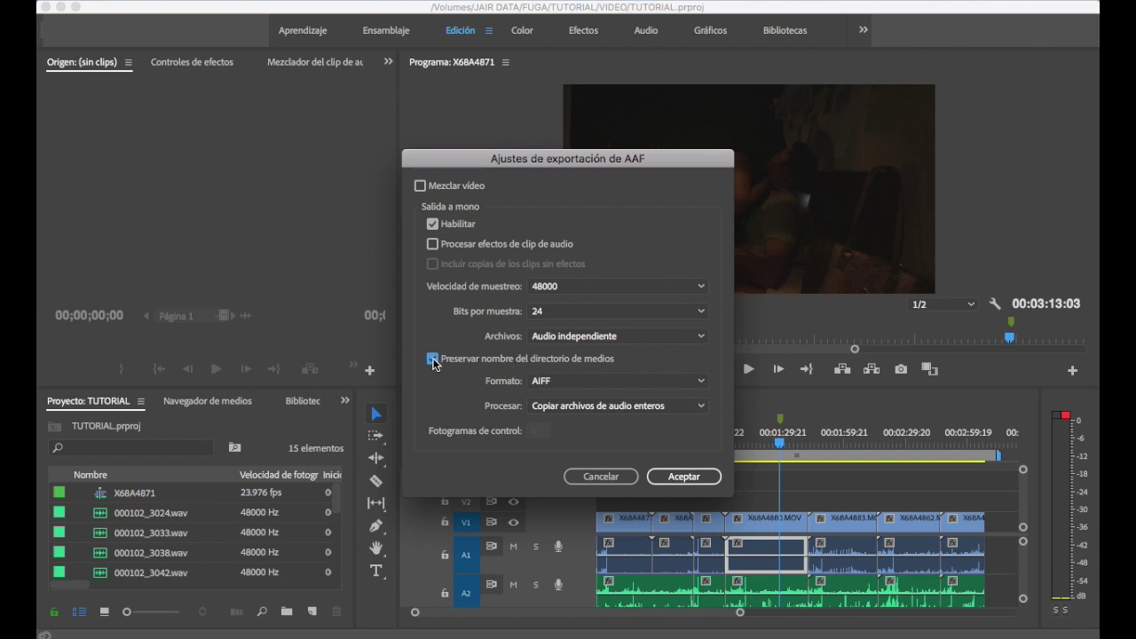
key("Tab")
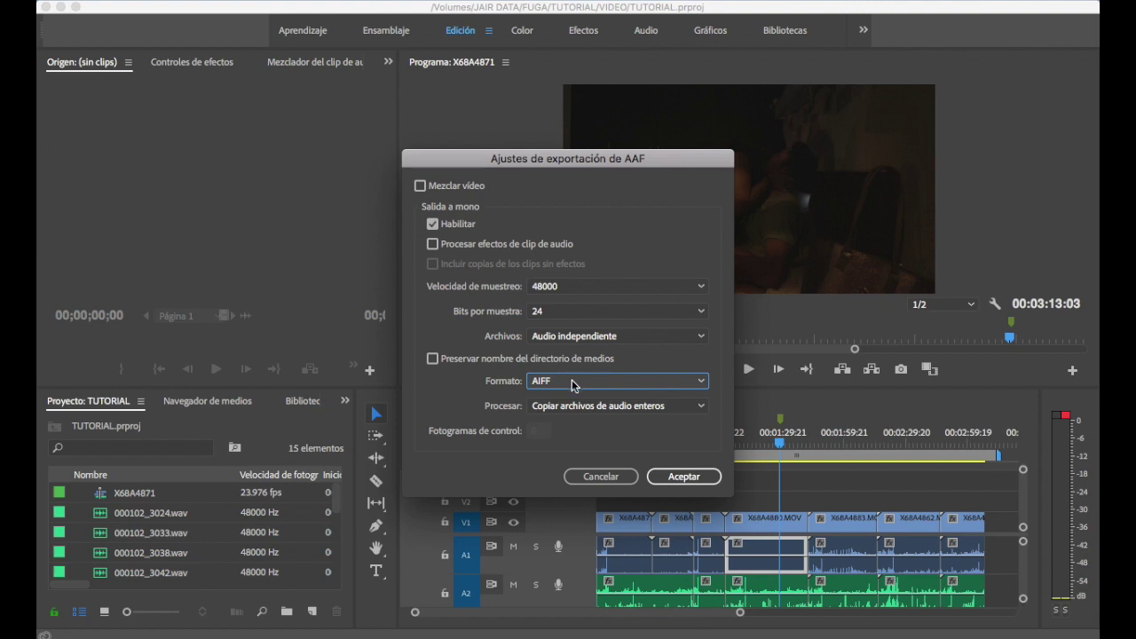
left_click(573, 381)
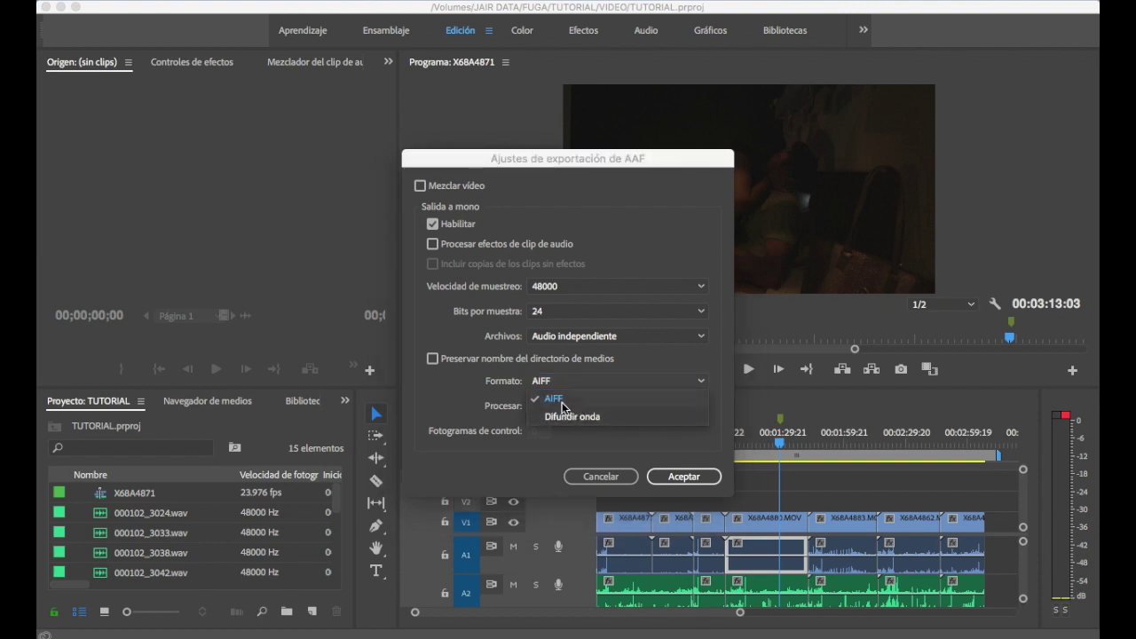
left_click(489, 380)
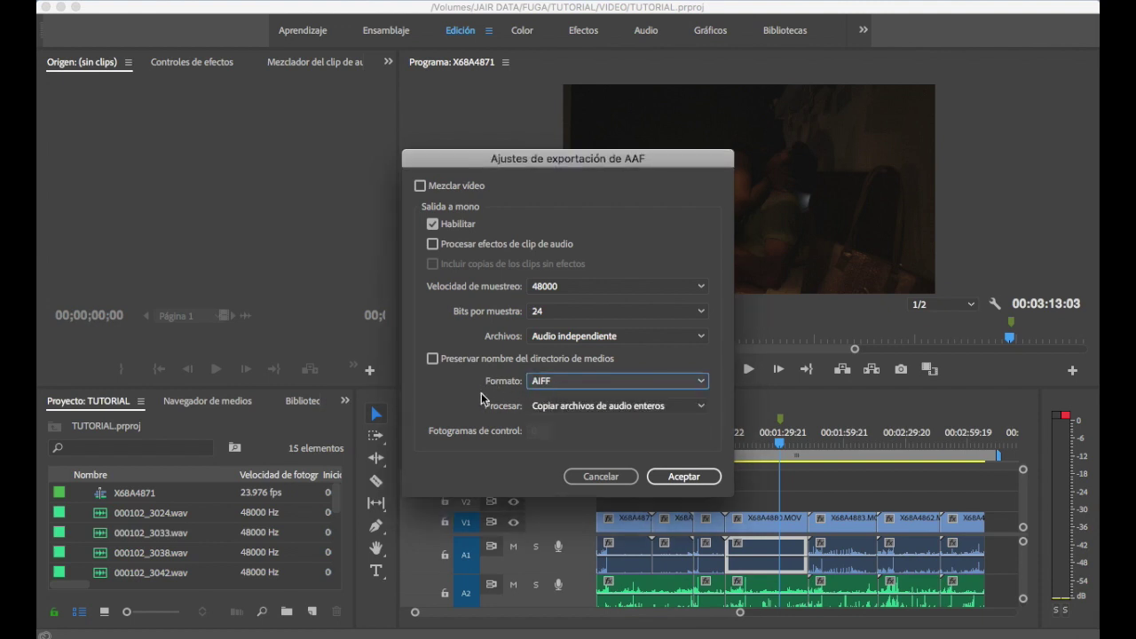
left_click(558, 408)
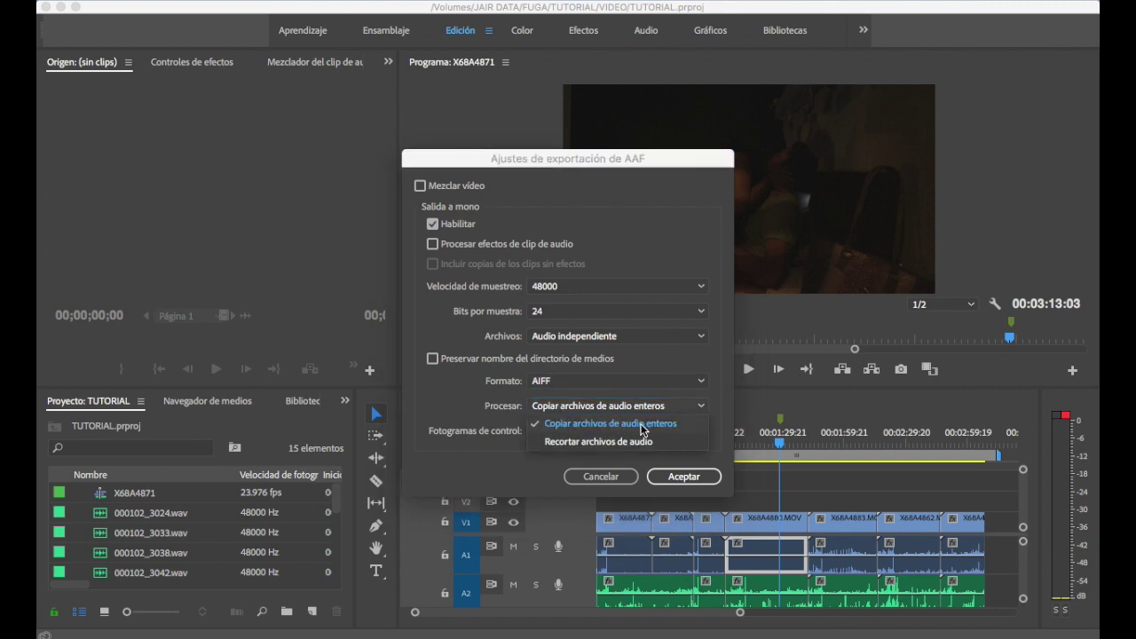
left_click(486, 424)
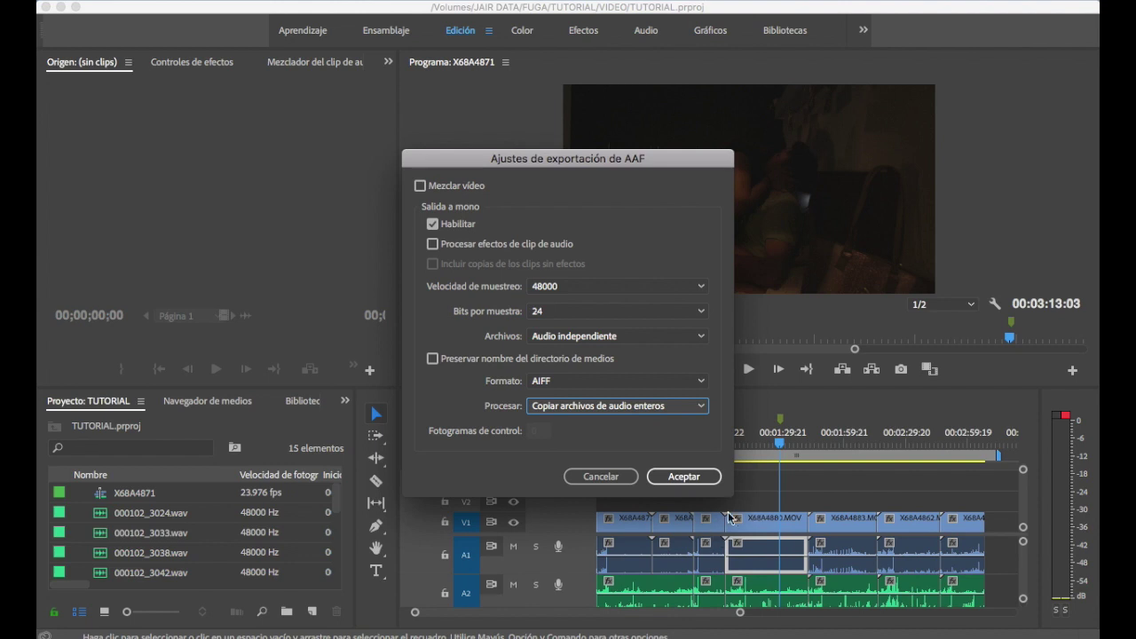
left_click(551, 408)
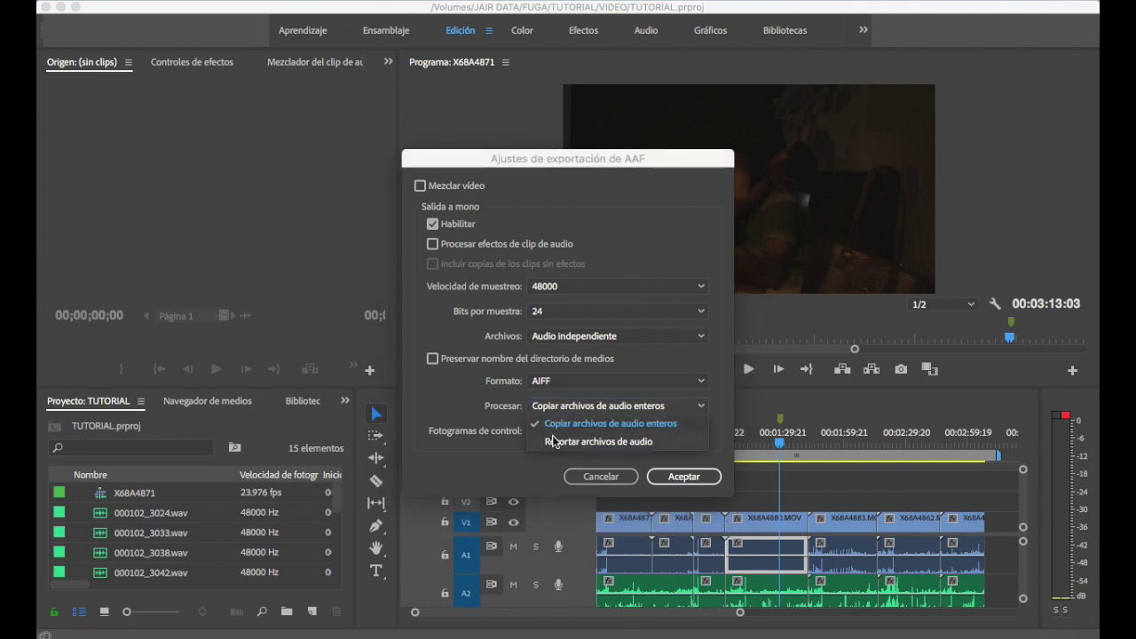
left_click(555, 437)
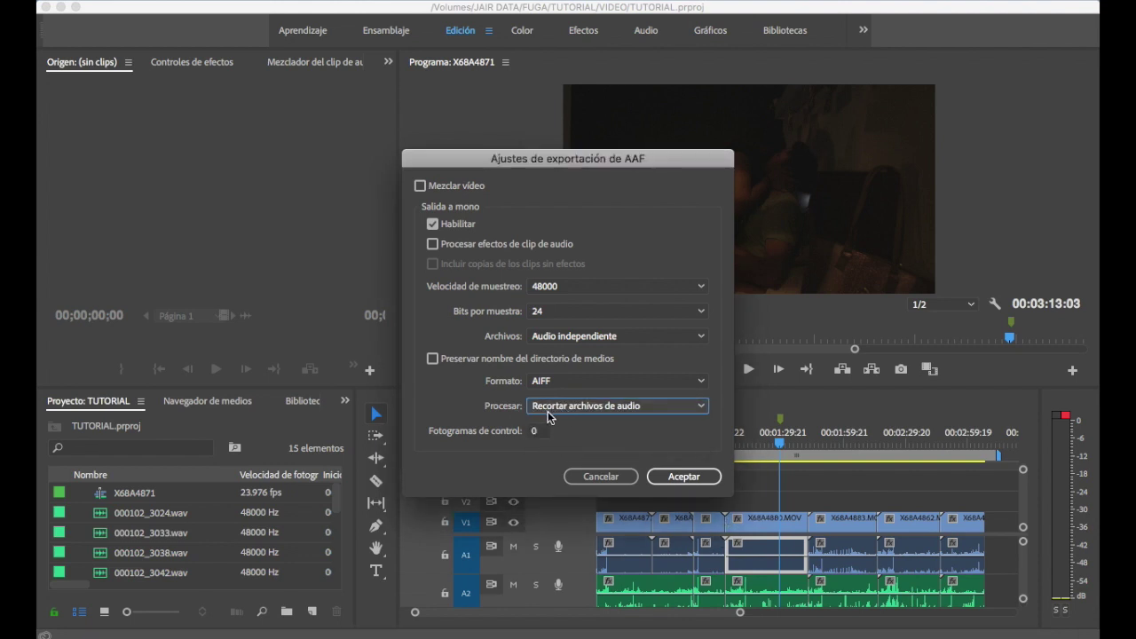
left_click(534, 432)
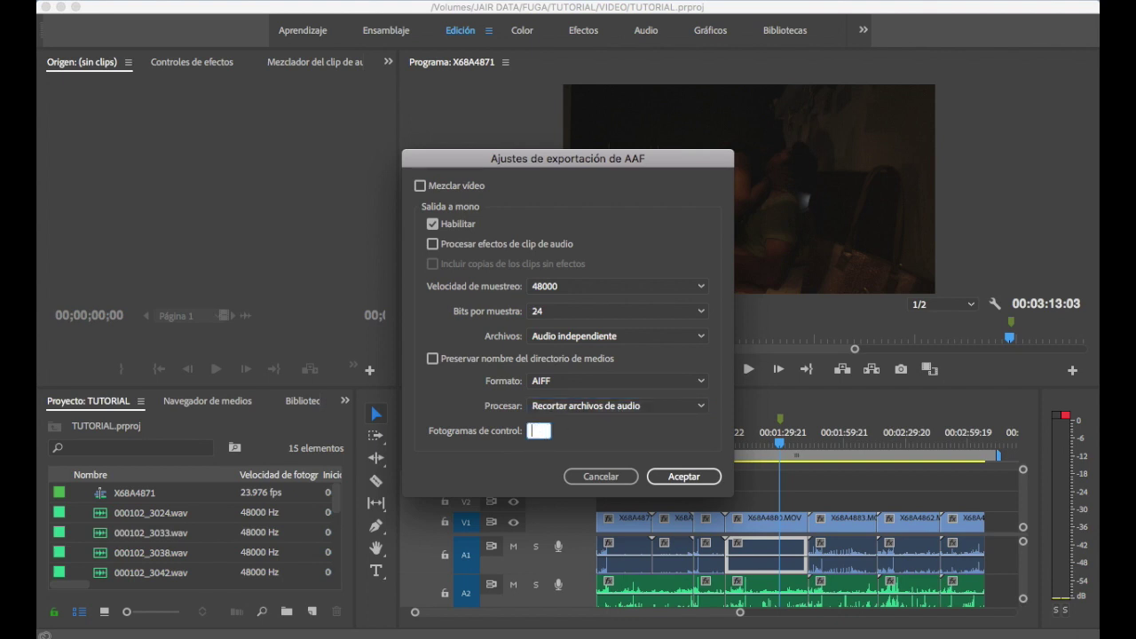
left_click(613, 405)
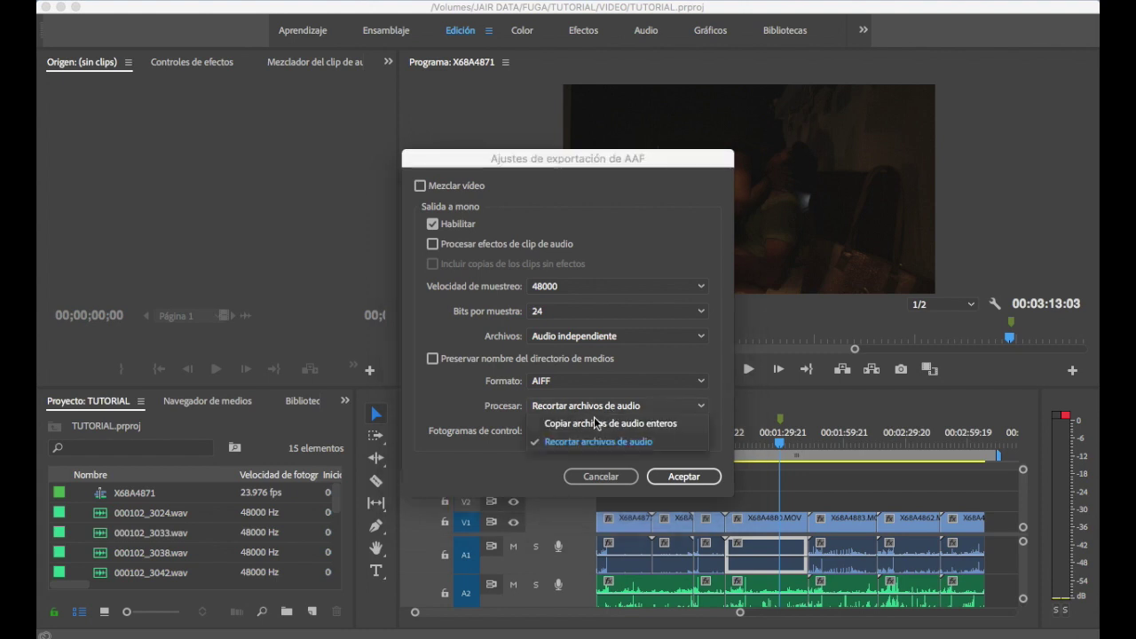
left_click(601, 421)
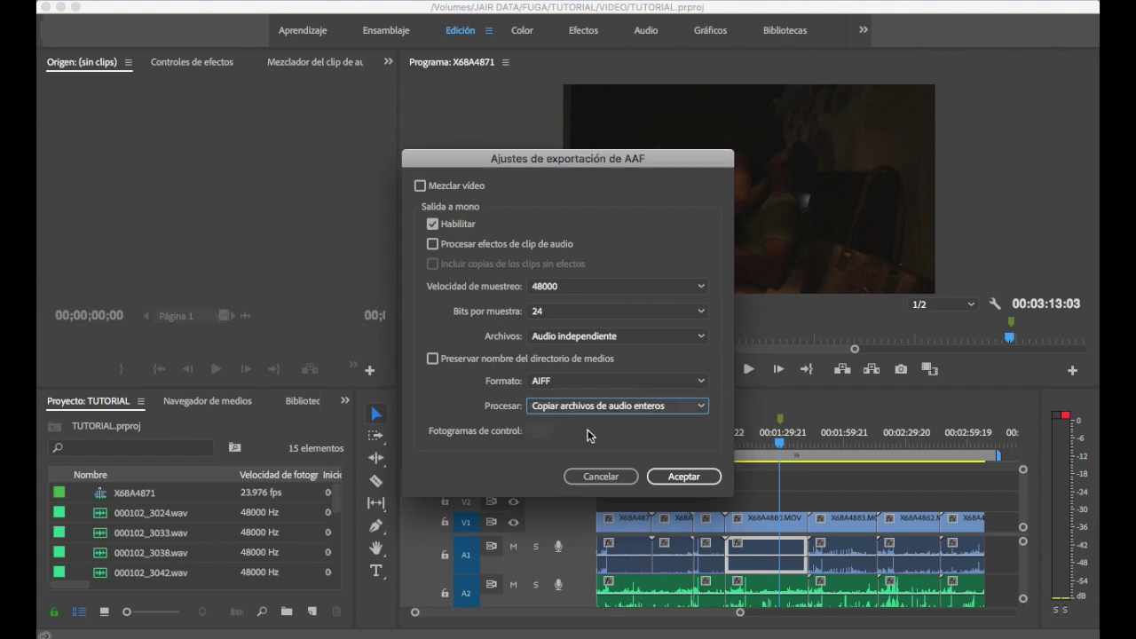
left_click(683, 476)
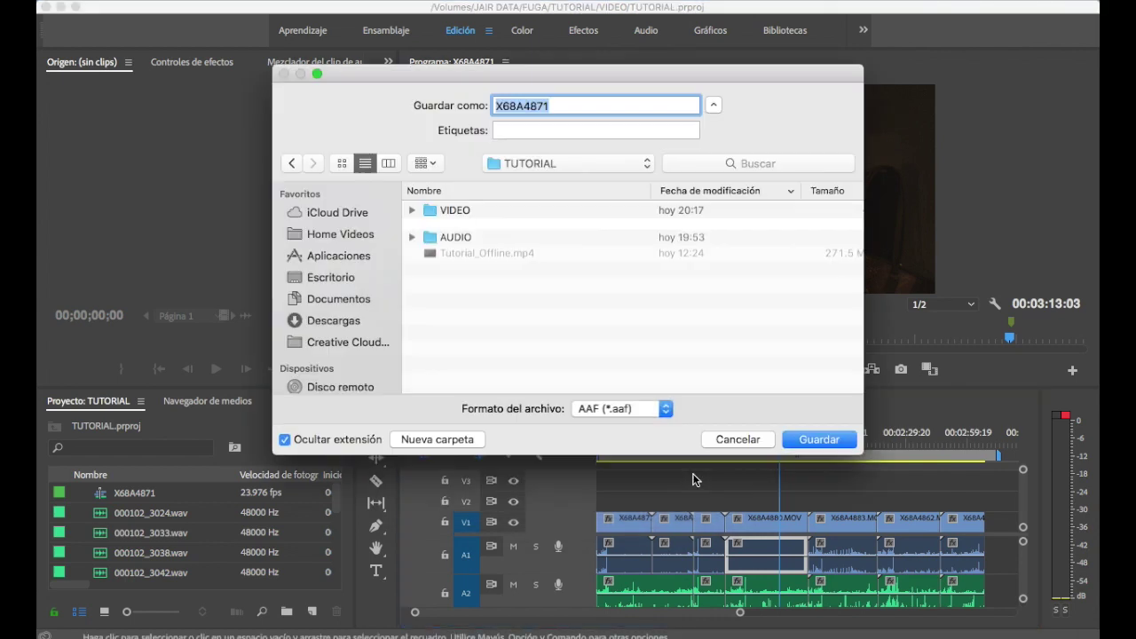
- Enter TUTORIAL in the Save dialog and confirm, writing the TUTORIAL_AAF export there
type("TUTORIAL_AAF")
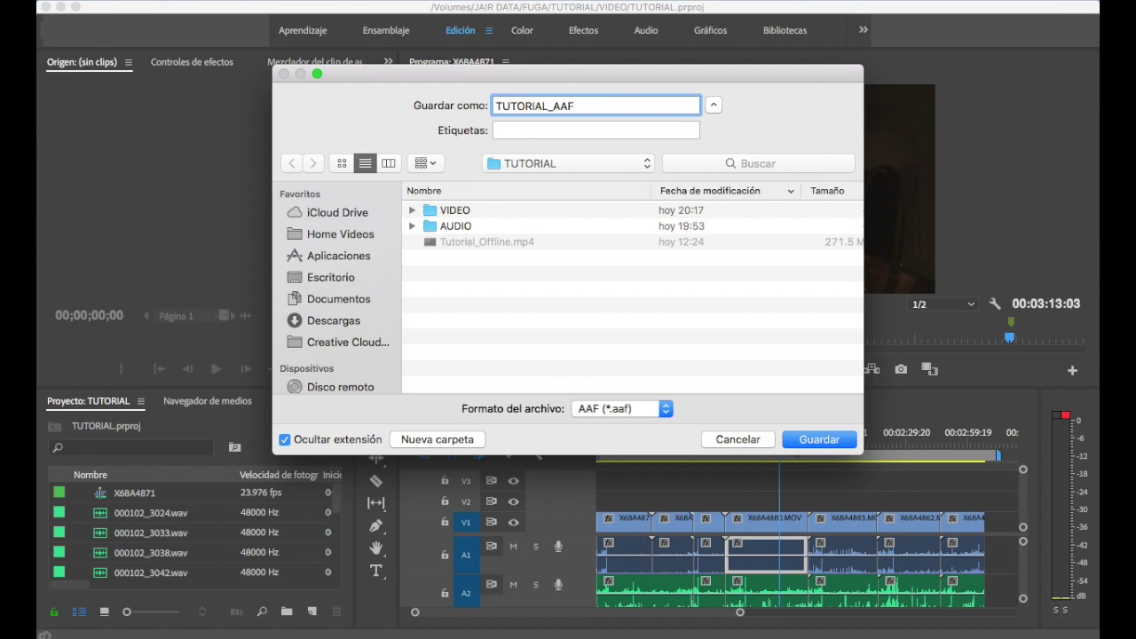
key("Return")
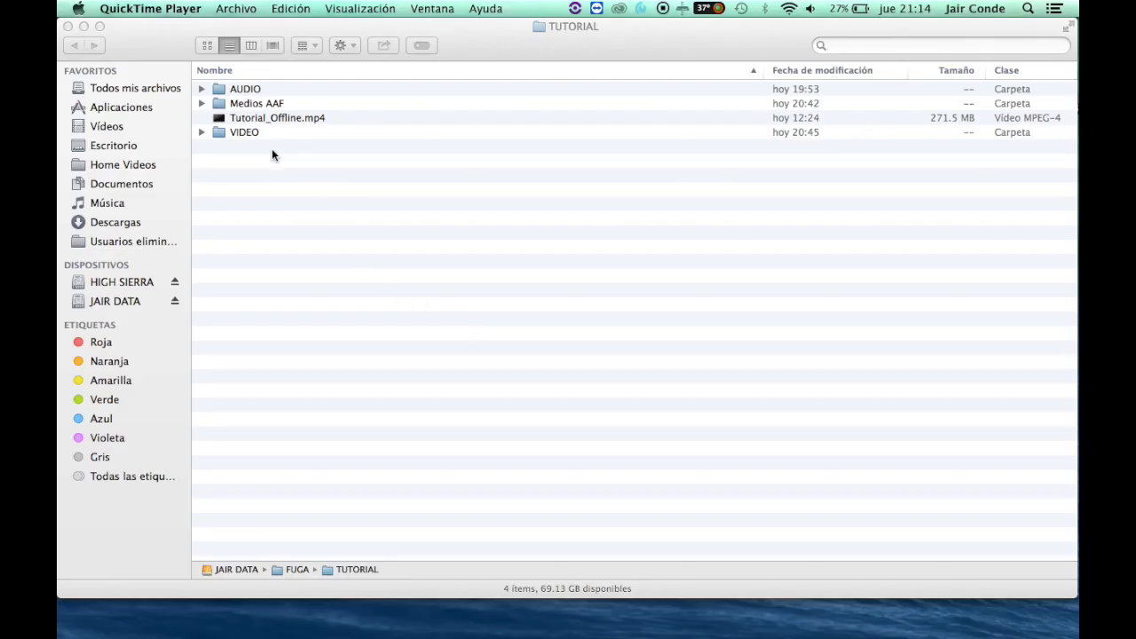
- Expand the Medios AAF folder and open TUTORIAL_AAF.aaf with Pro Tools
left_click(250, 100)
left_click(223, 103)
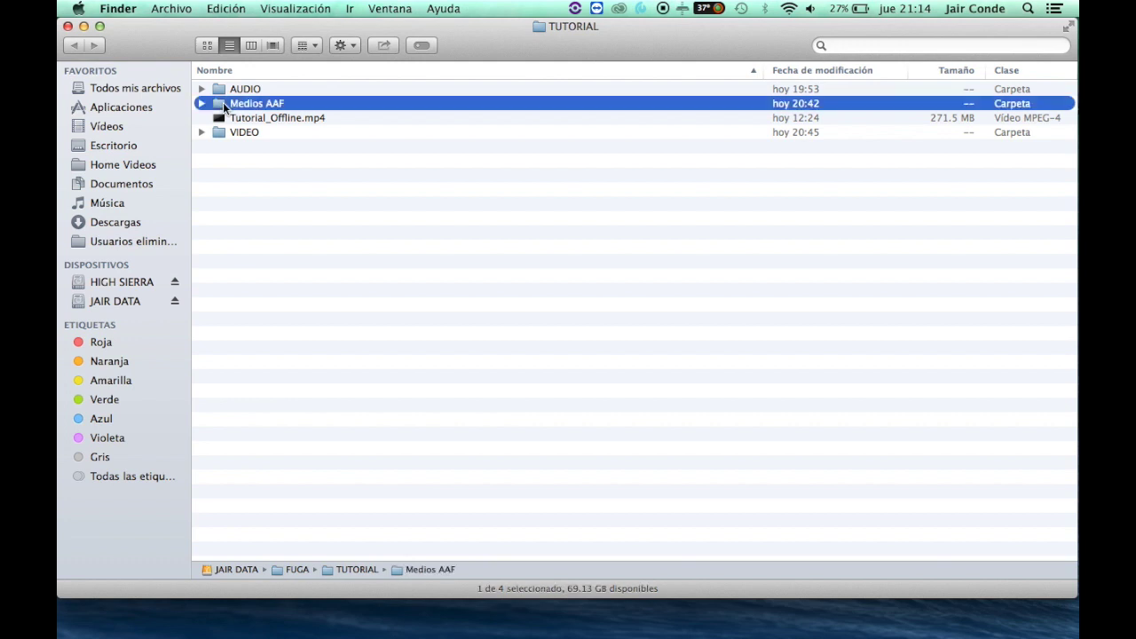
left_click(200, 103)
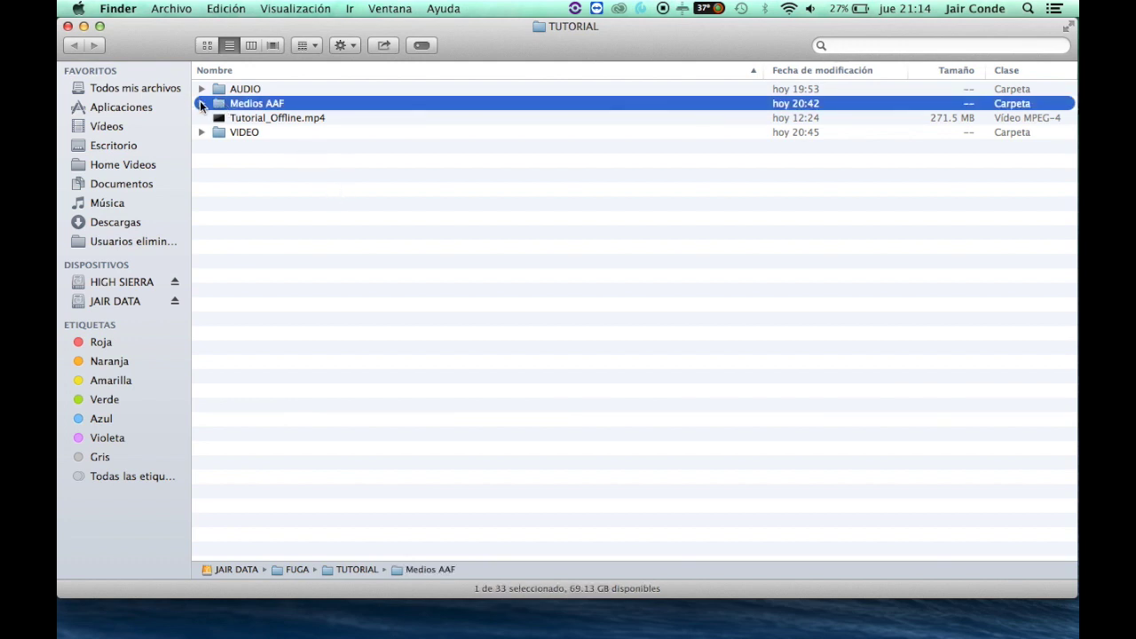
left_click(310, 522)
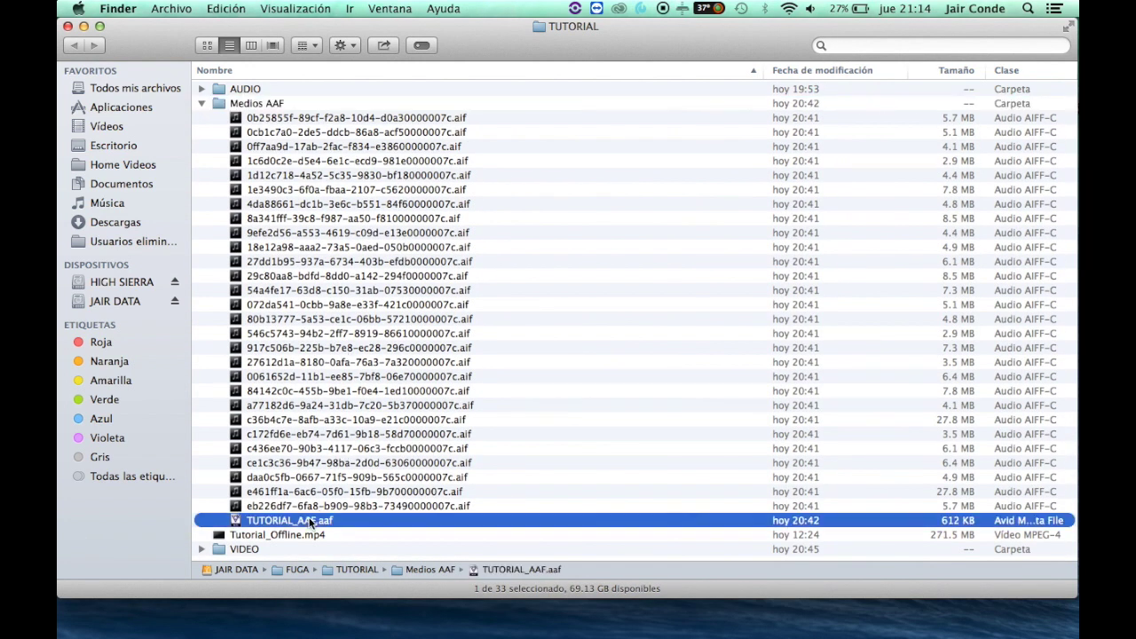
right_click(310, 522)
mouse_move(418, 331)
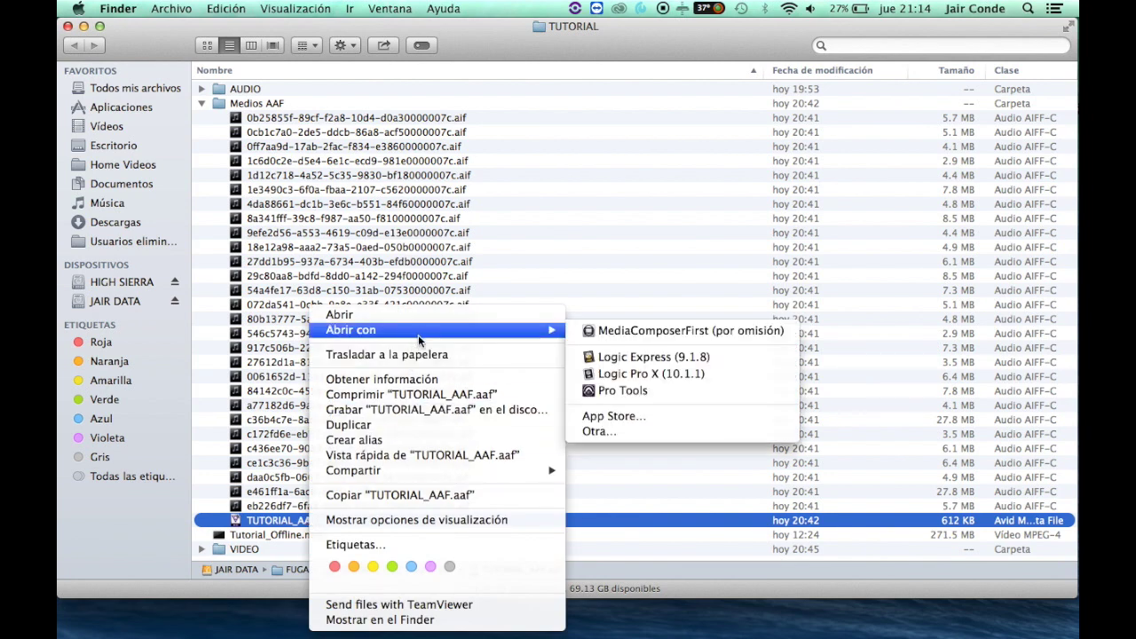
left_click(697, 391)
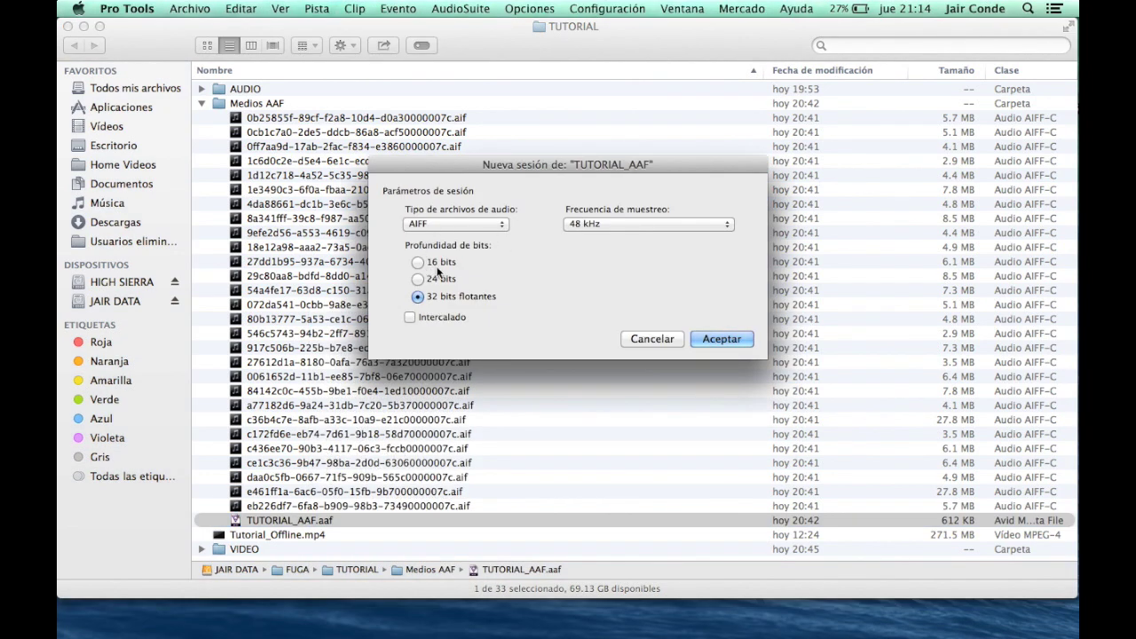
- Set the new session to 24-bit, confirm, and save it into the TUTORIAL folder
left_click(419, 278)
left_click(722, 340)
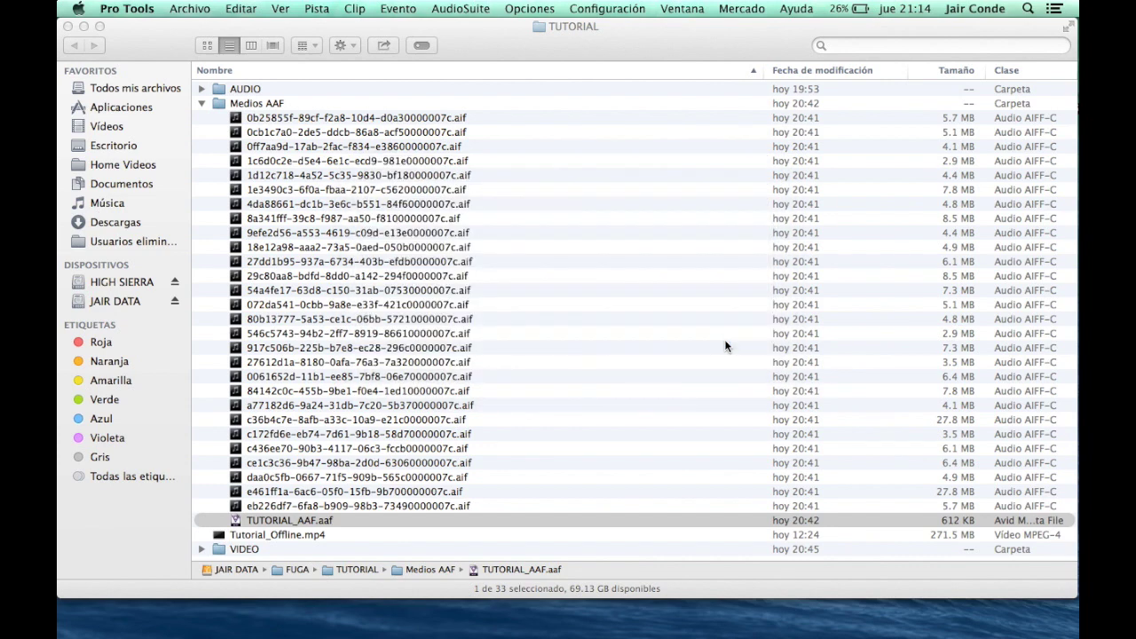
double_click(512, 247)
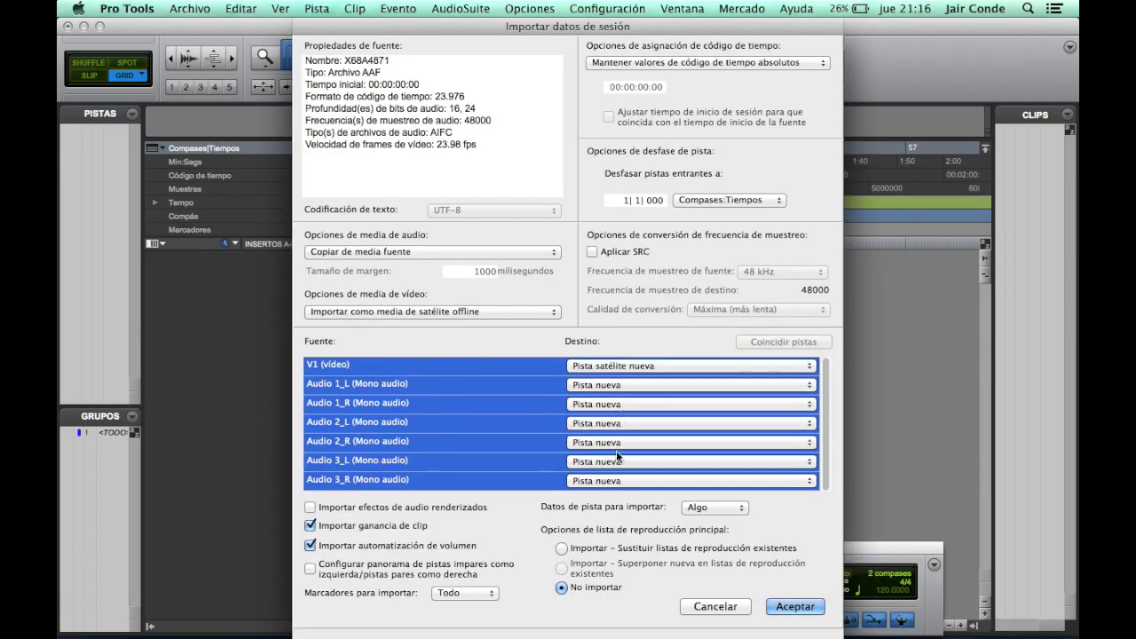
- Set the V1 video destination to none, replace existing playlists, and confirm the import
left_click(592, 370)
left_click(606, 355)
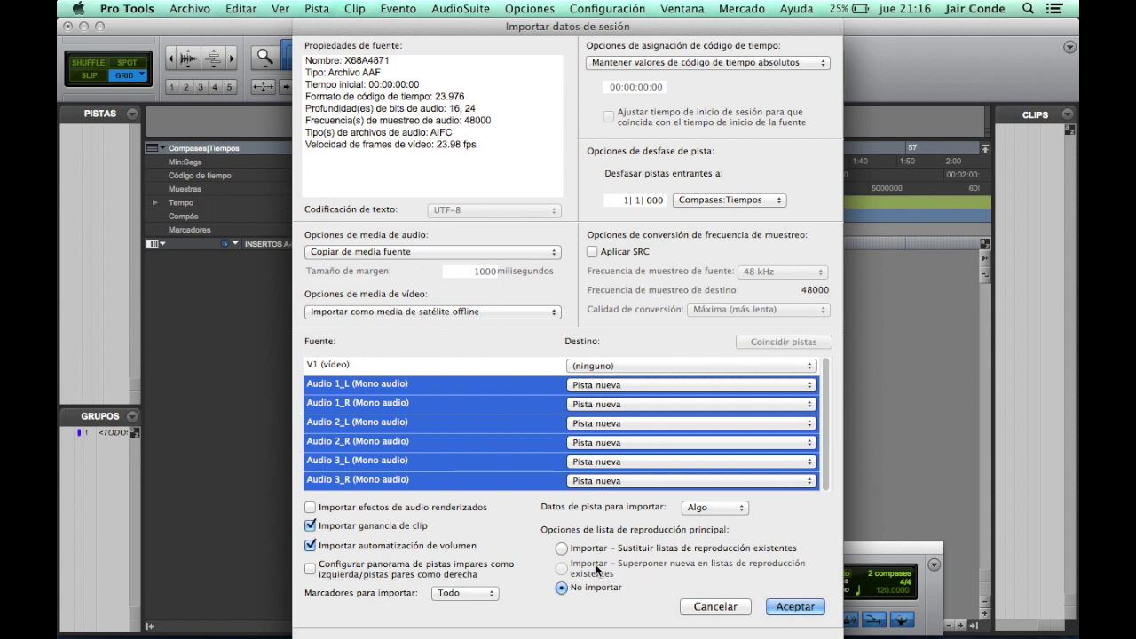
left_click(563, 549)
left_click(798, 609)
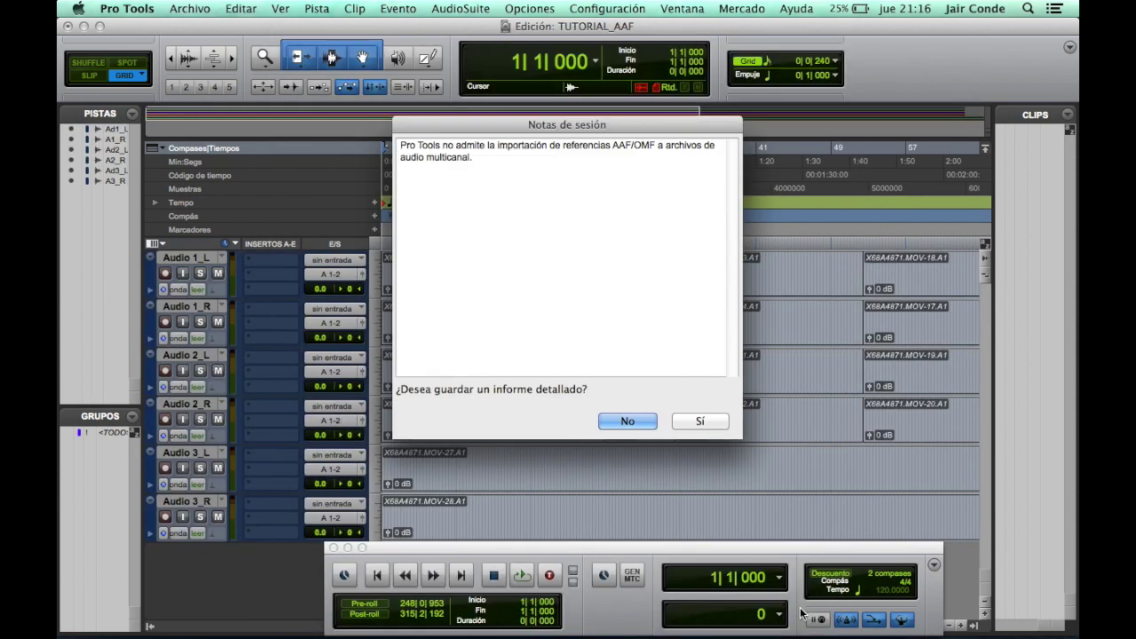
- Decline the detailed import report and add a stereo Master Fader track
left_click(625, 422)
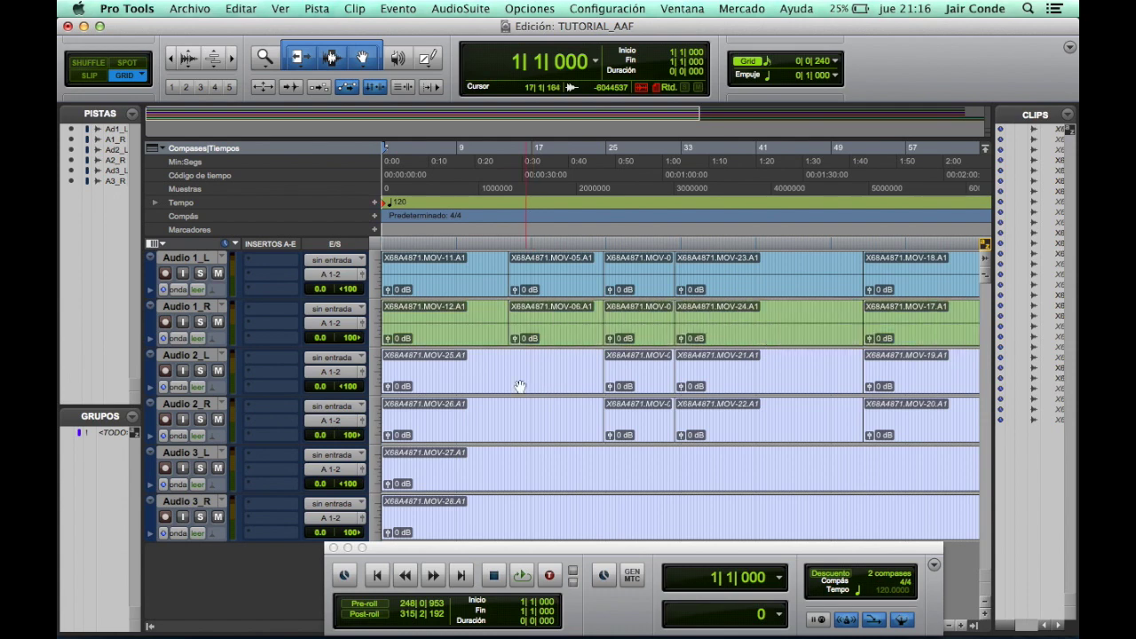
left_click_drag(560, 550, 500, 569)
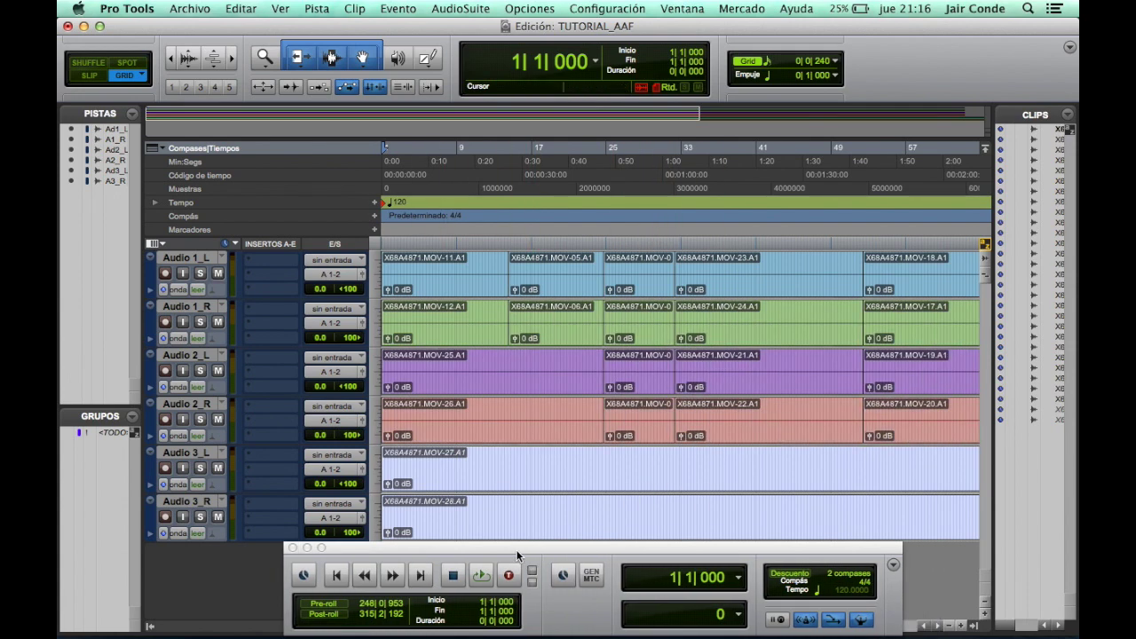
left_click(316, 8)
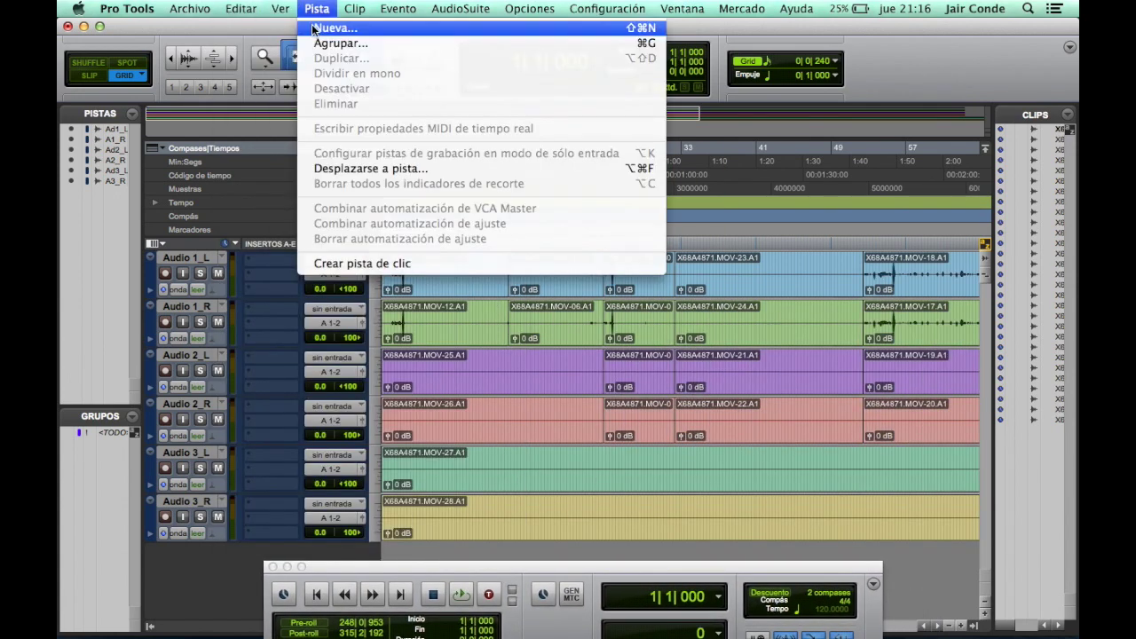
left_click(328, 25)
left_click(482, 231)
left_click(469, 243)
left_click(586, 230)
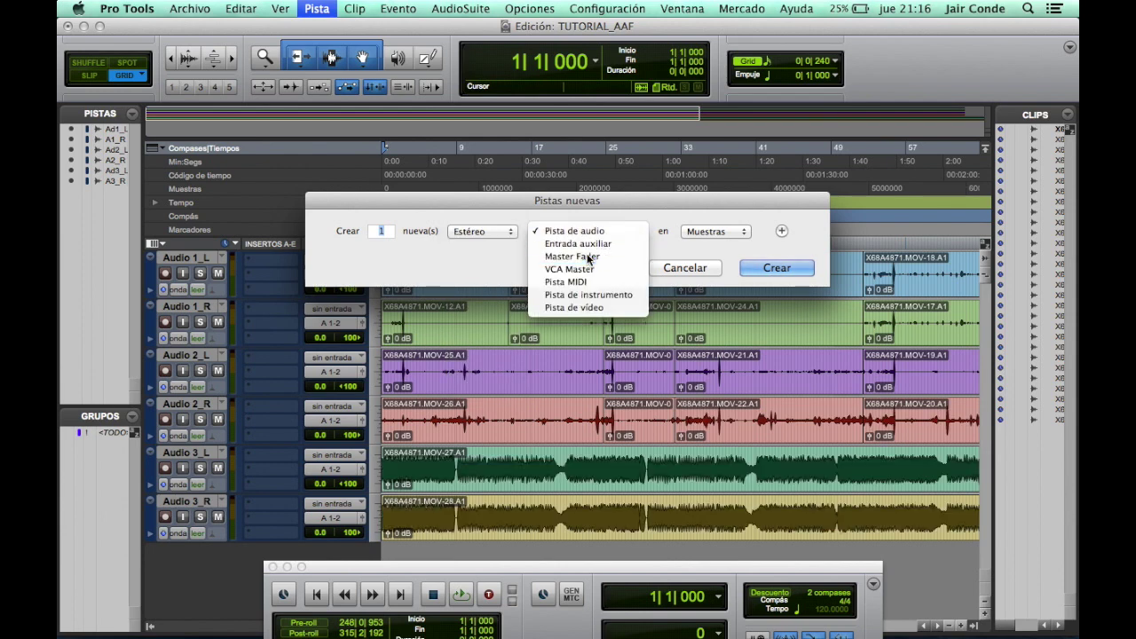
left_click(588, 256)
left_click(774, 267)
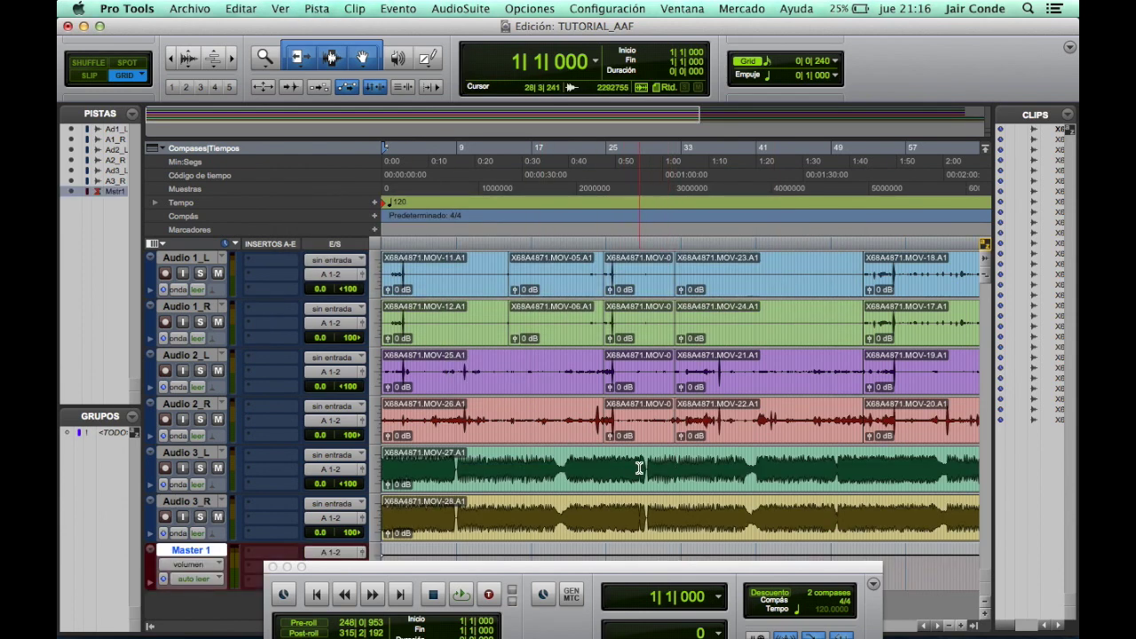
- Place the insertion point near bar 24 and choose the offline video to import
left_click(601, 520)
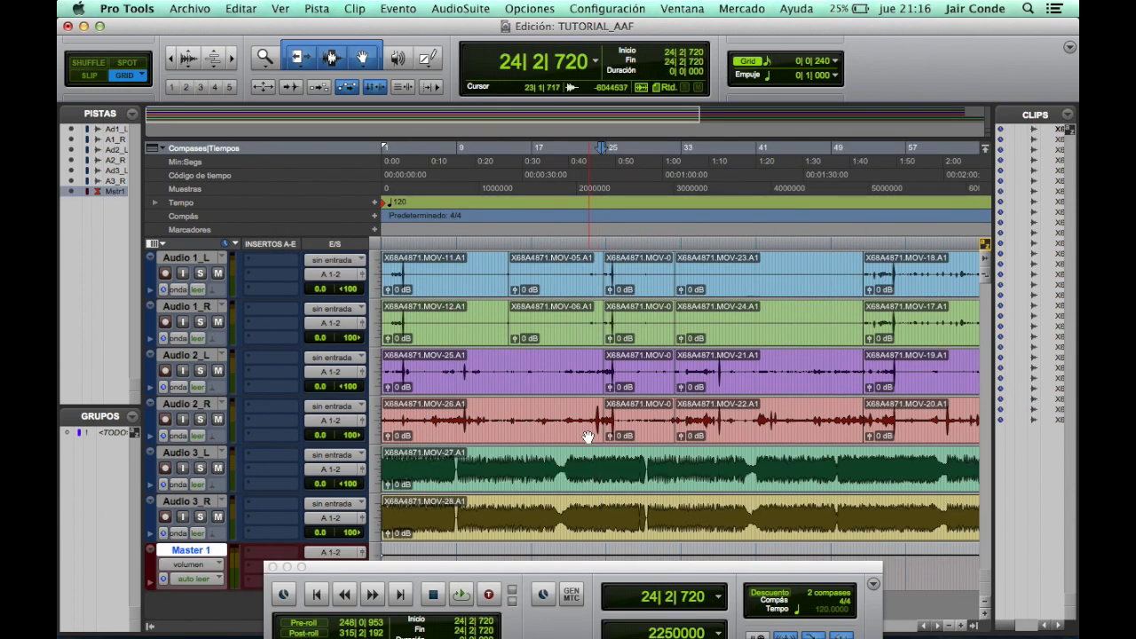
left_click(190, 8)
left_click(469, 281)
- Import Tutorial_Offline.mp4, move its video track above Audio 1_L, and zoom out to the whole edit
left_click(798, 449)
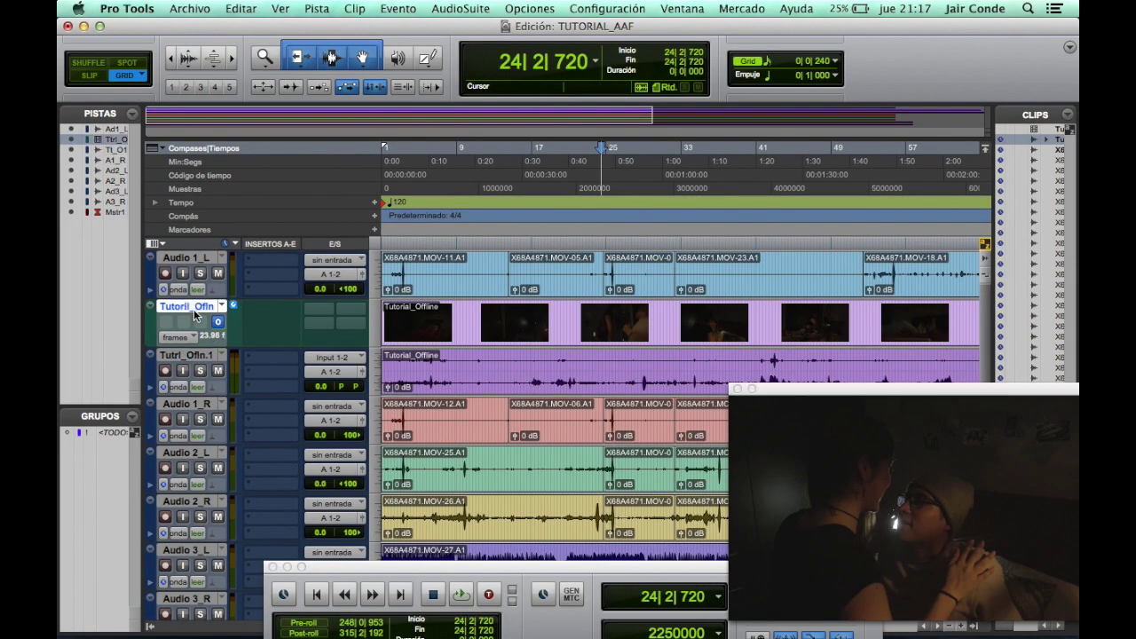
left_click_drag(195, 315, 191, 262)
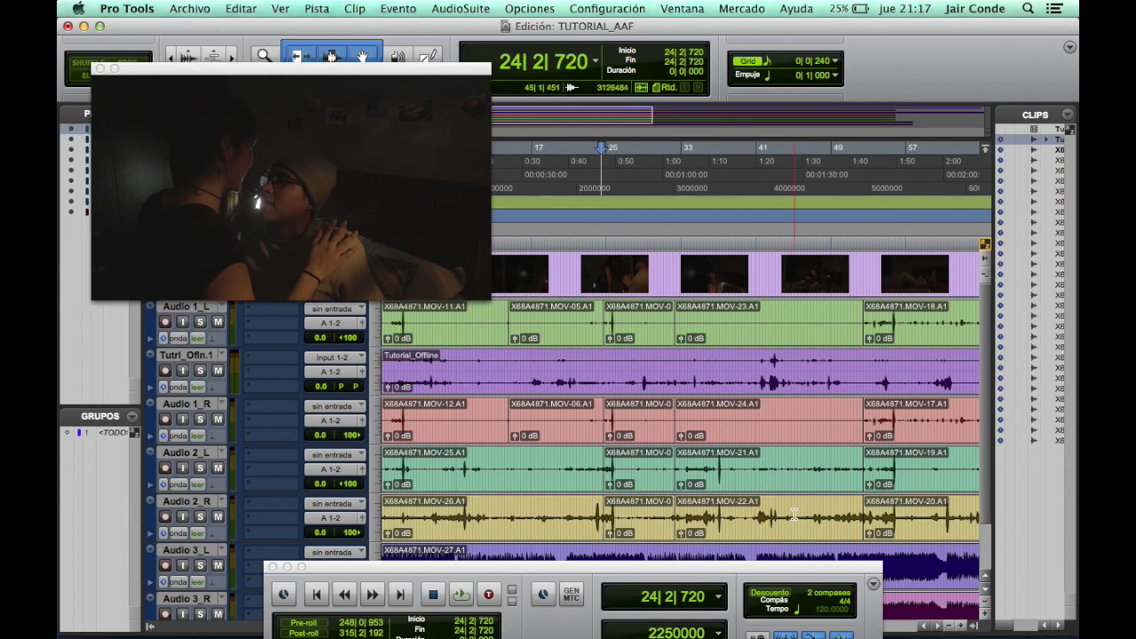
key("super+bracketleft")
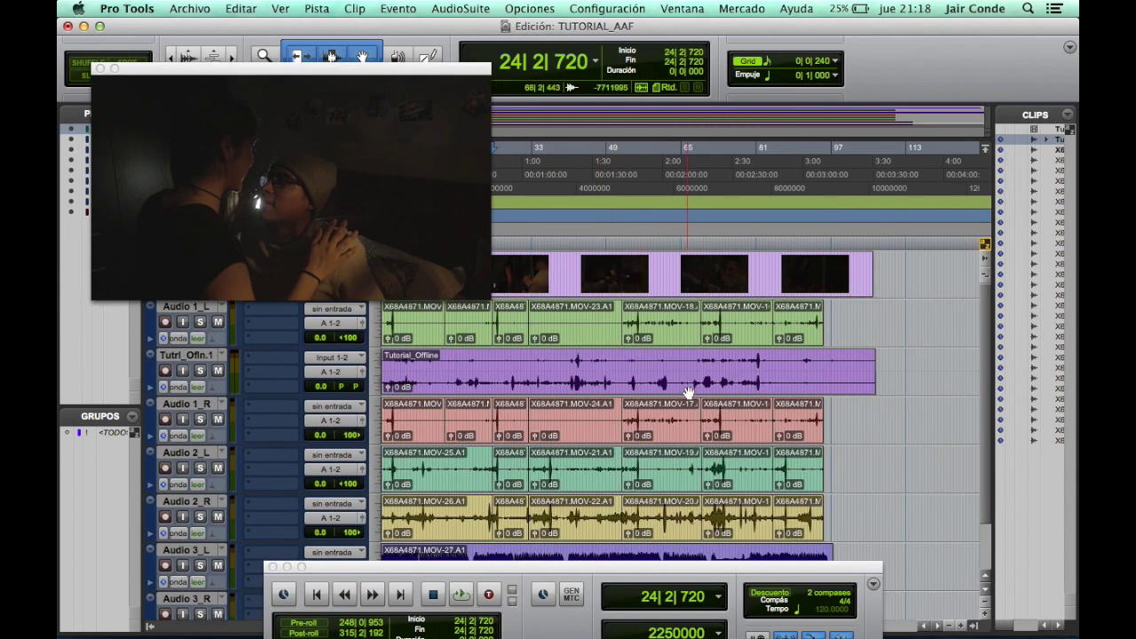
left_click_drag(208, 76, 213, 32)
left_click(591, 426)
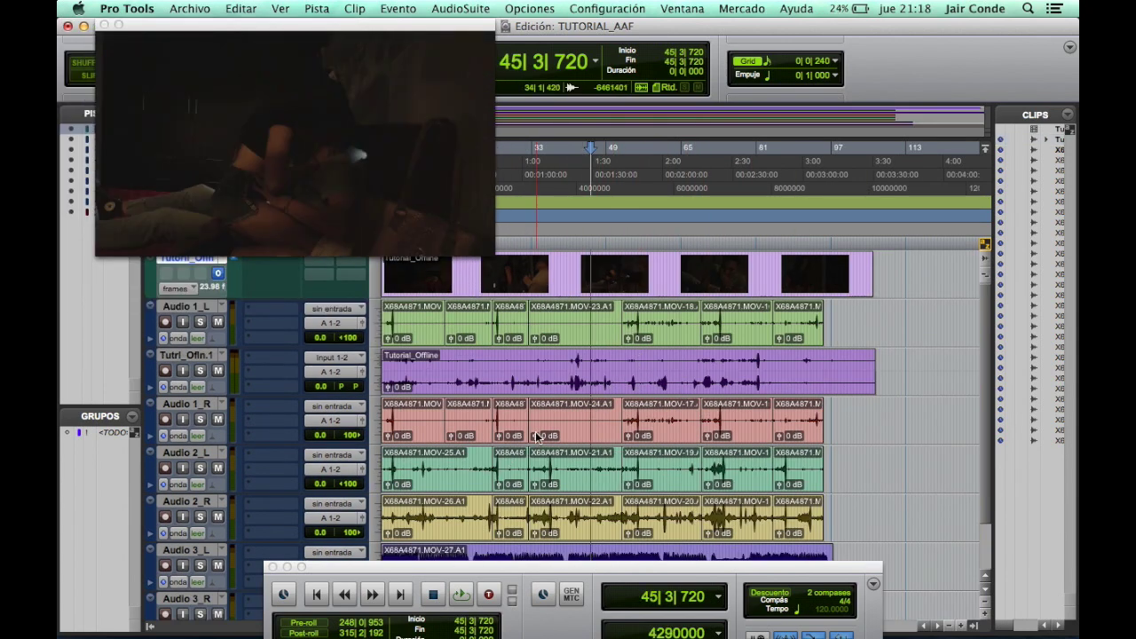
scroll(537, 434, "down", 2)
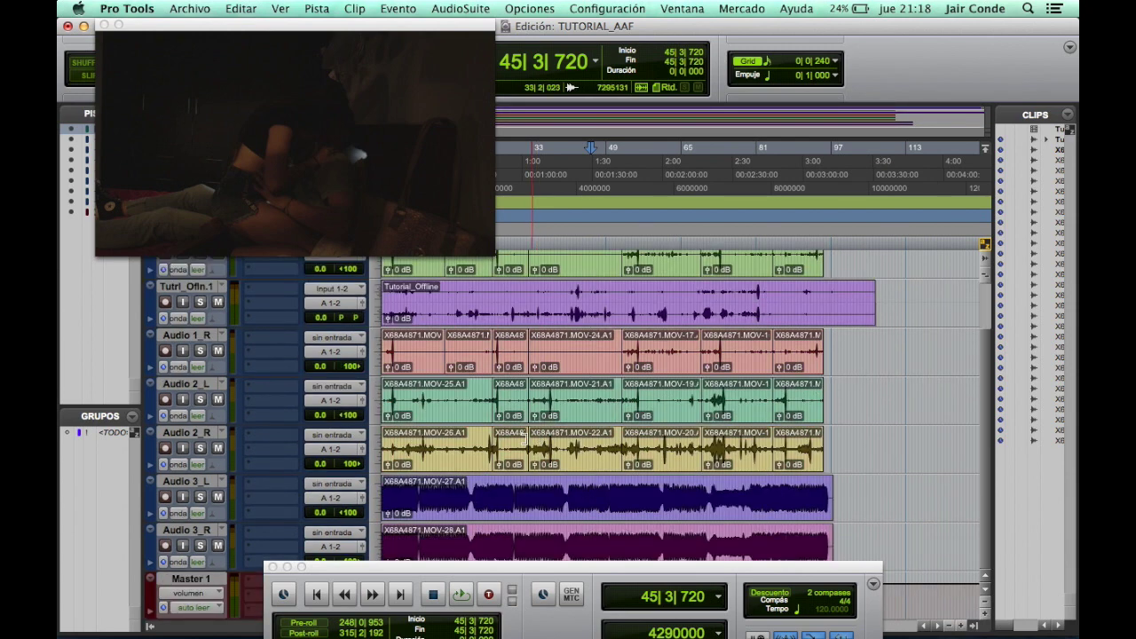
scroll(475, 478, "up", 2)
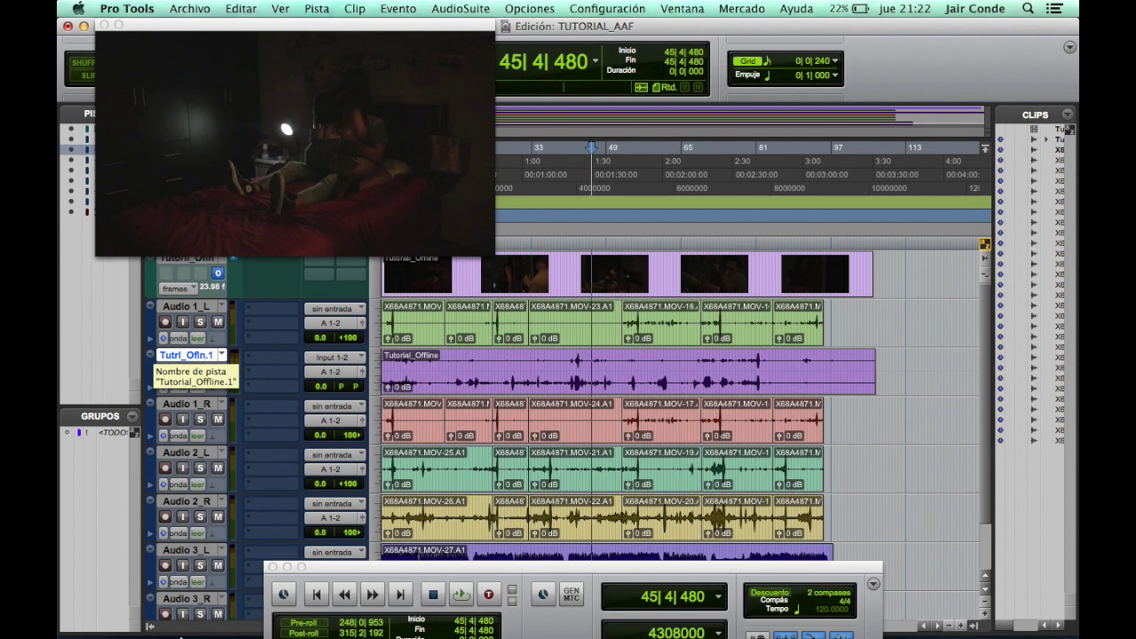
left_click(133, 613)
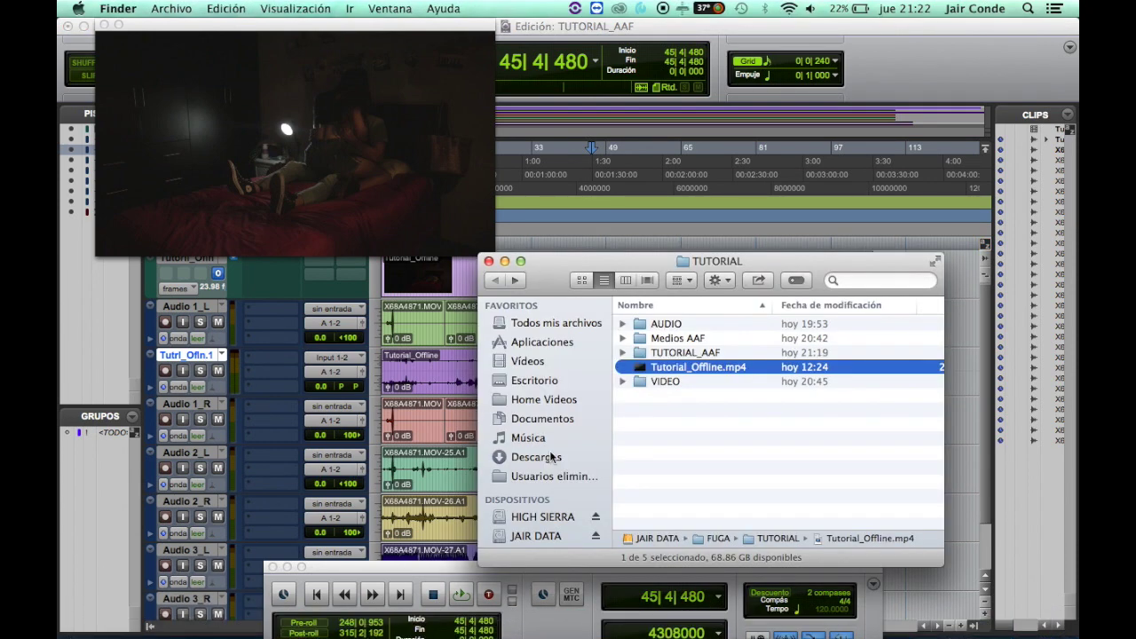
left_click(664, 353)
left_click(650, 339)
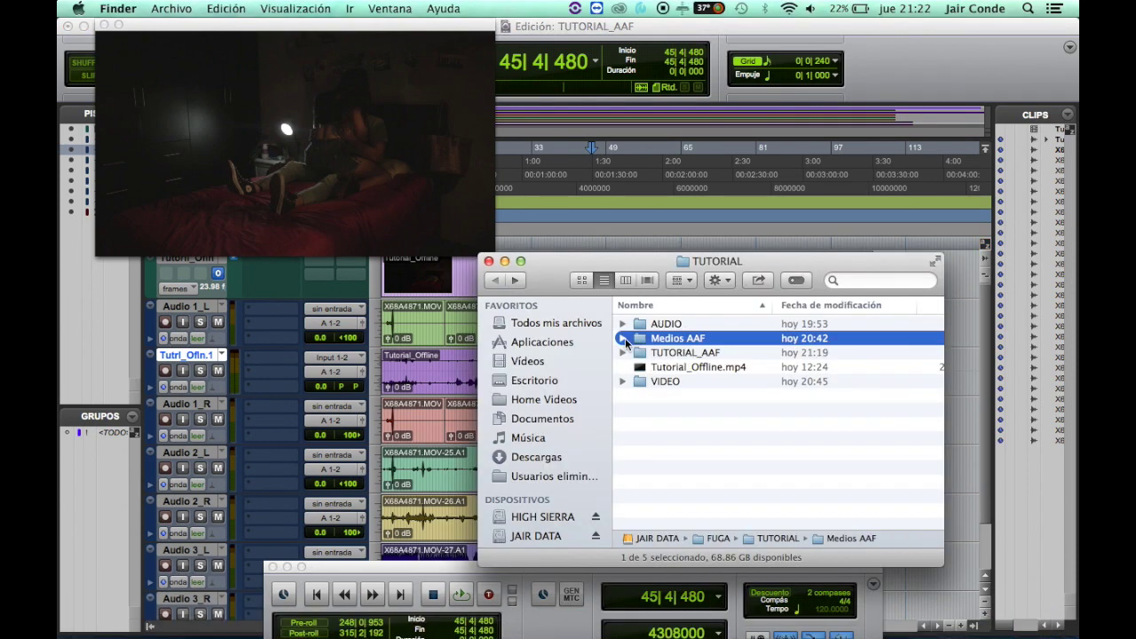
left_click(623, 338)
scroll(701, 399, "down", 10)
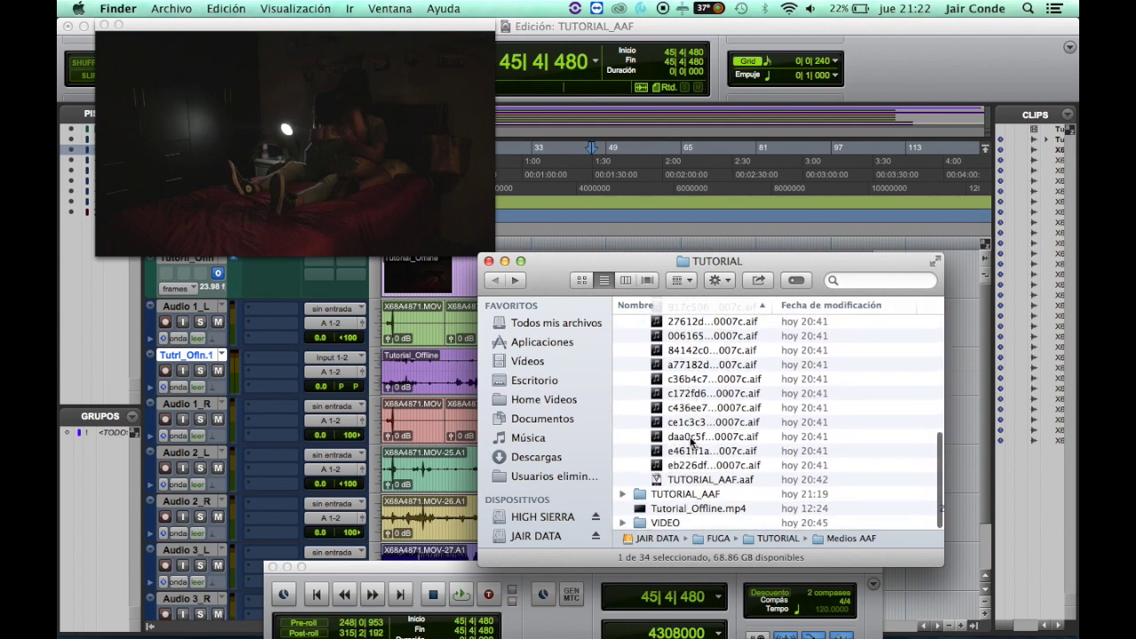
scroll(725, 436, "up", 5)
scroll(722, 436, "up", 5)
scroll(701, 408, "up", 5)
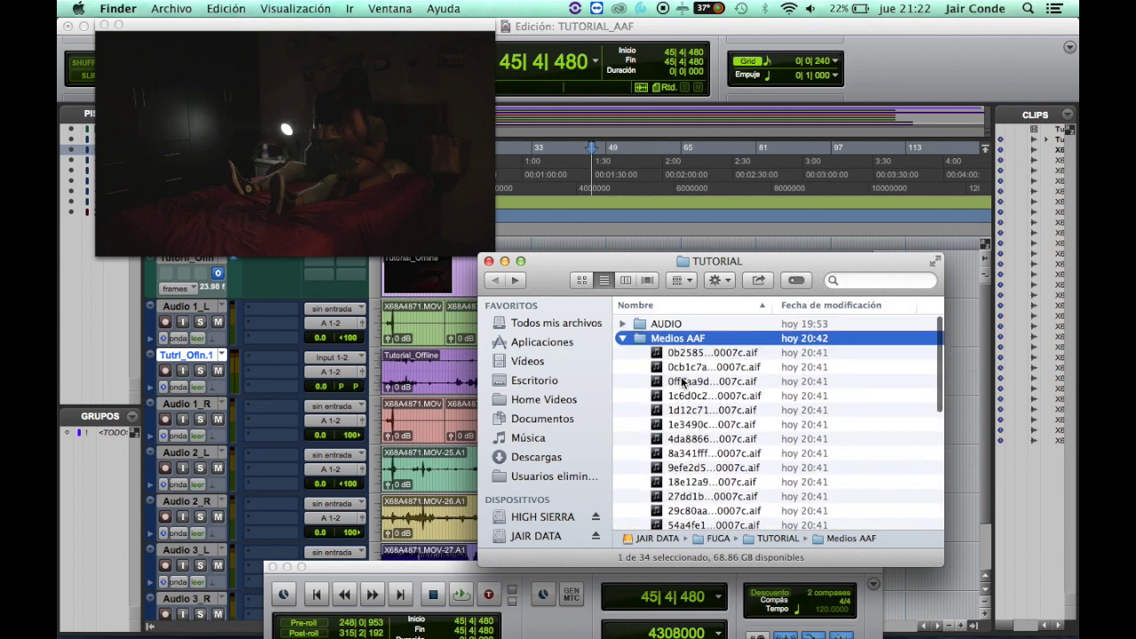
left_click(622, 338)
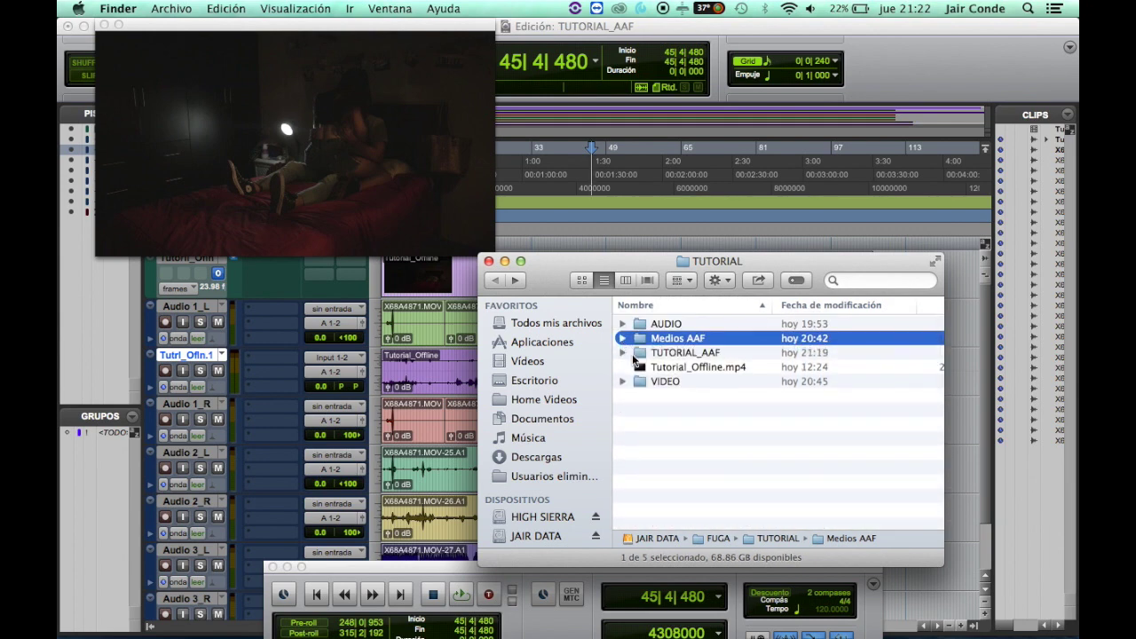
left_click(660, 367)
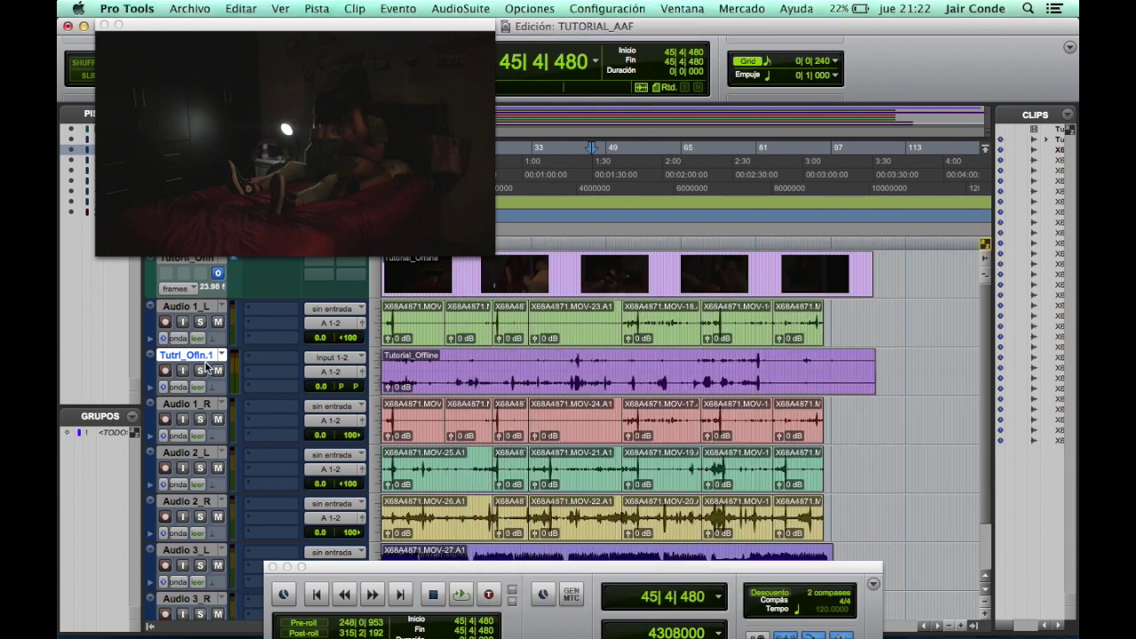
left_click(206, 366)
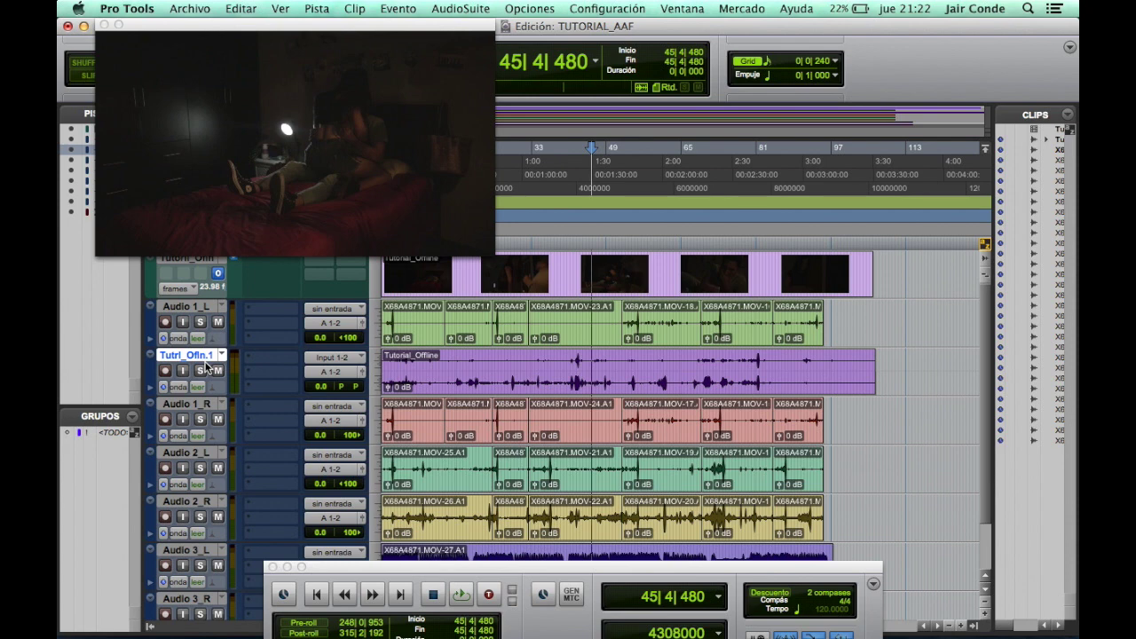